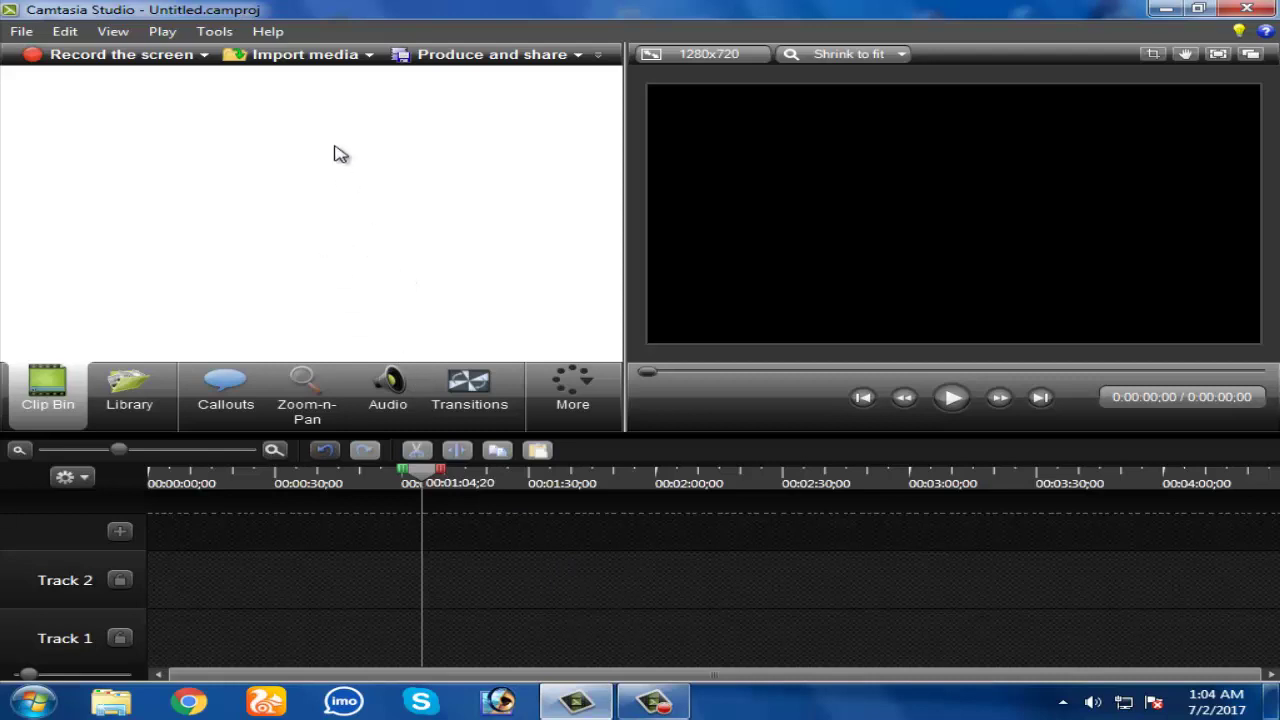
Step: Import the "camtasia 1" recording from the Desktop and place it at the start of Track 1
left_click(328, 64)
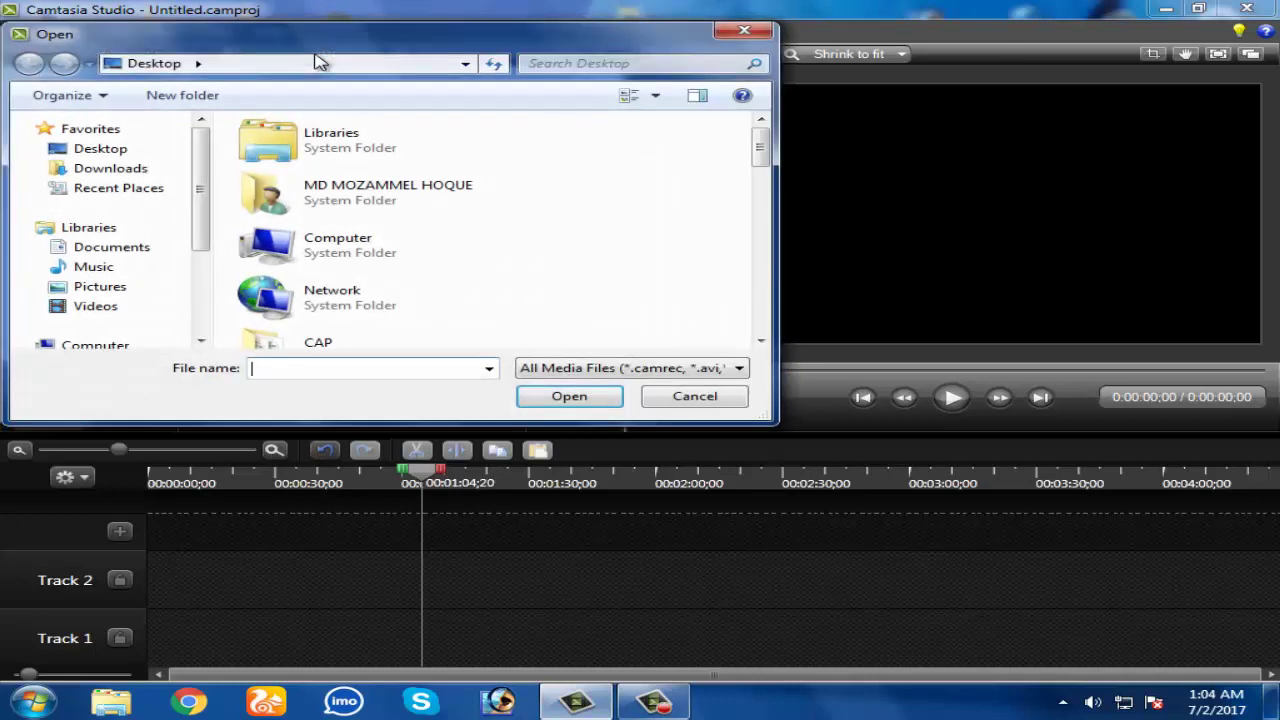
left_click(160, 152)
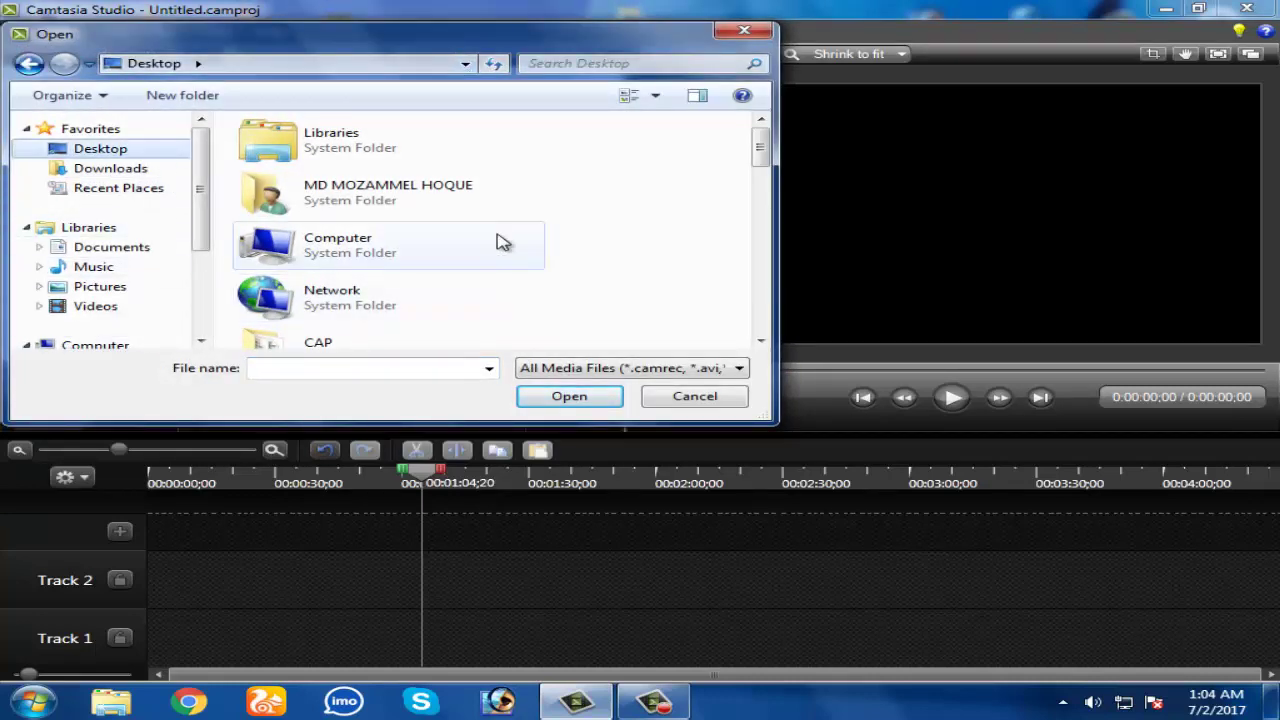
scroll(502, 242, "down", 3)
left_click(425, 165)
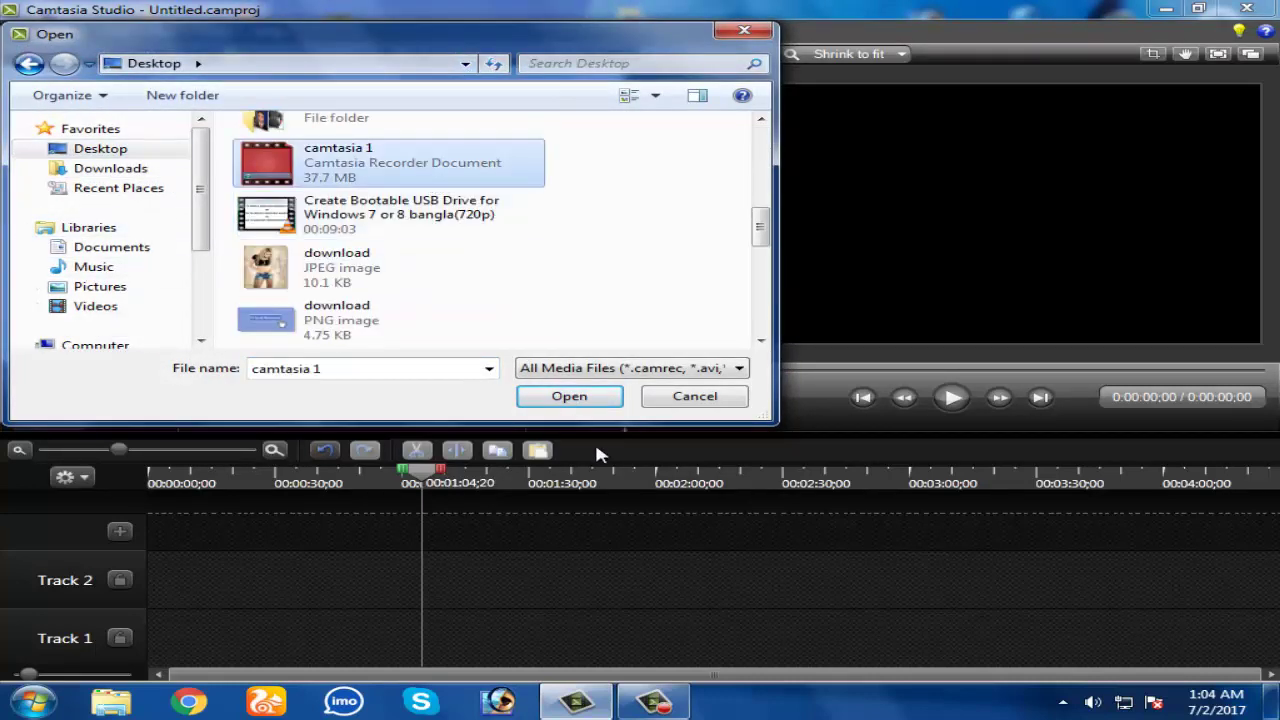
left_click(569, 397)
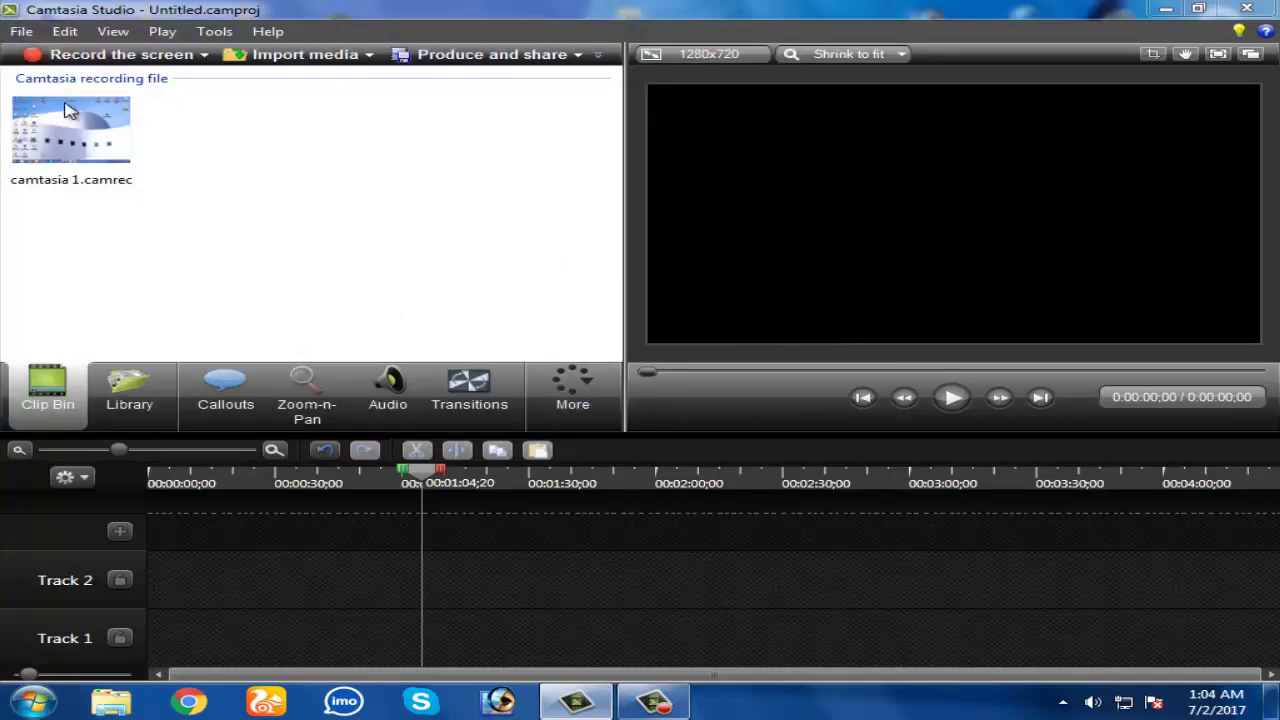
left_click_drag(75, 120, 183, 650)
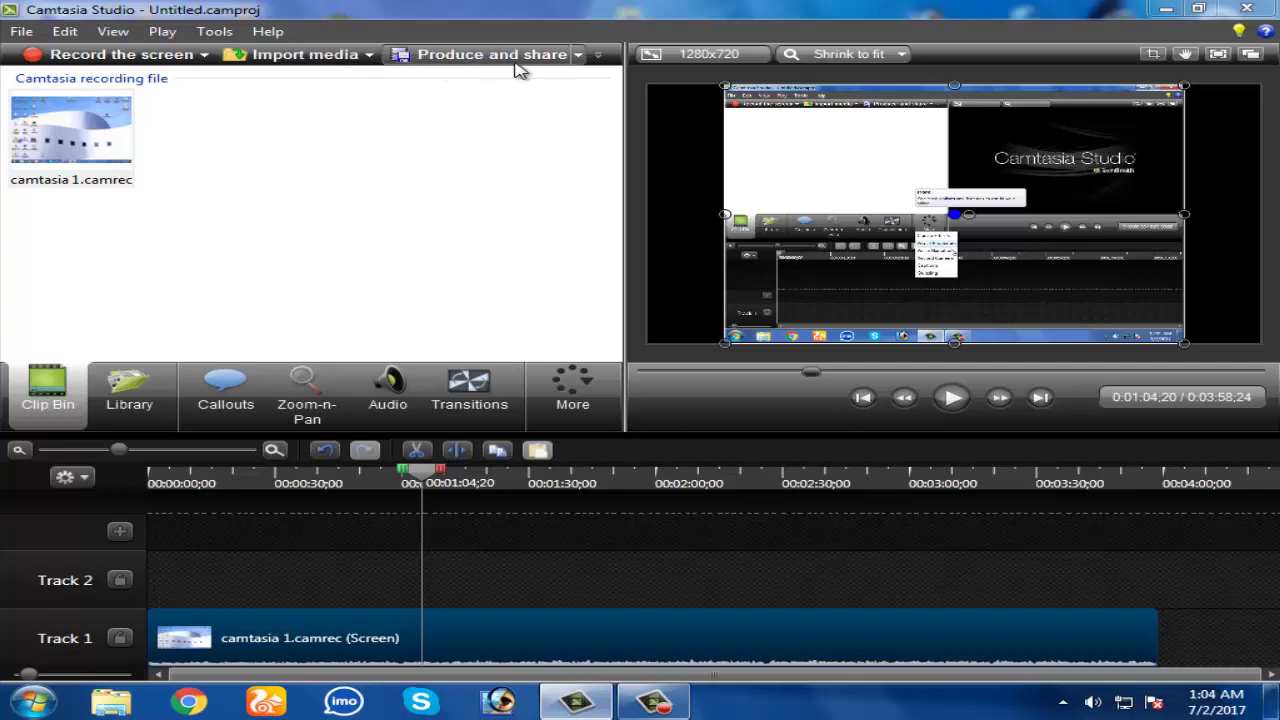
Step: Set the editing dimensions to the 1280 x 720 YouTube & Screencast (16:9) preset
left_click(708, 58)
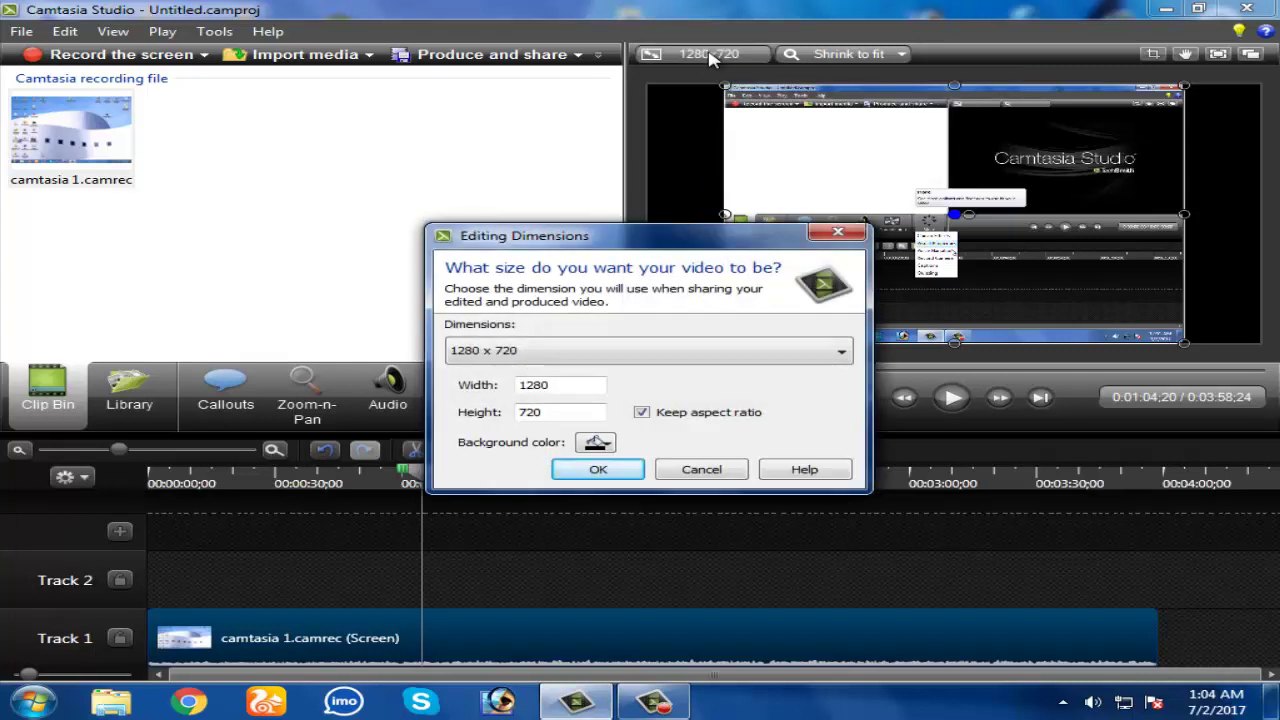
left_click(845, 352)
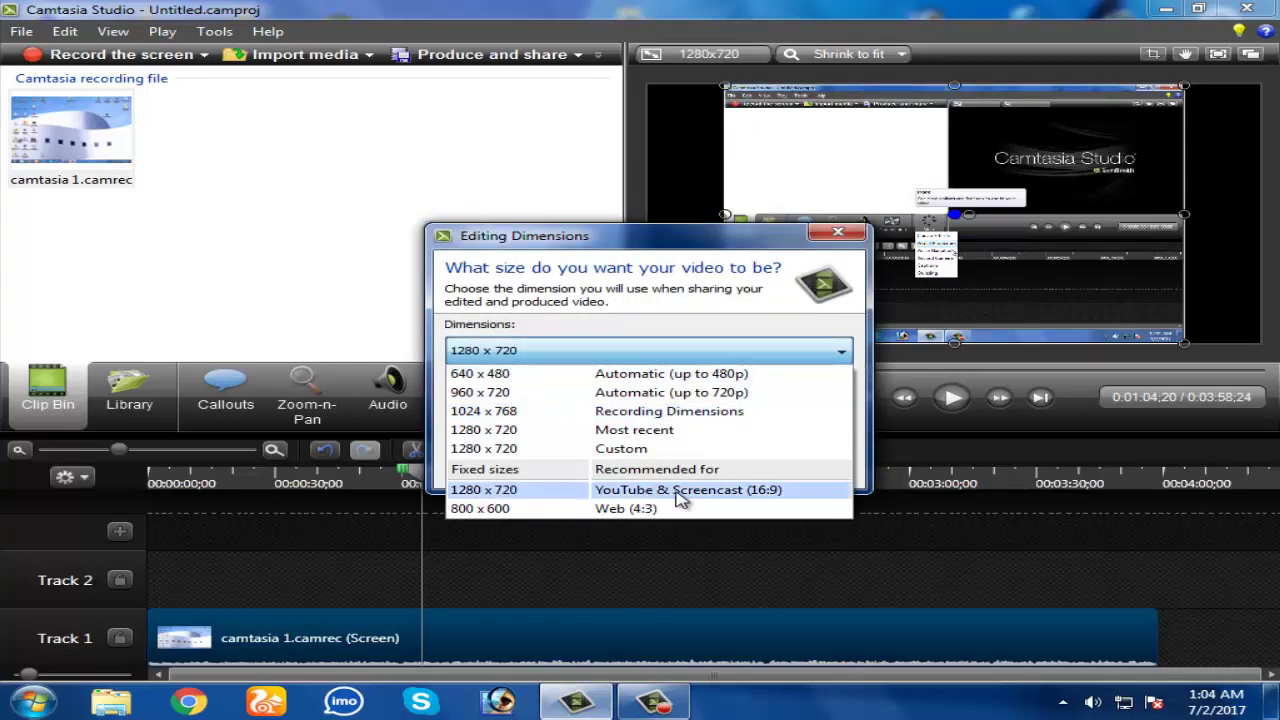
left_click(585, 491)
left_click(600, 466)
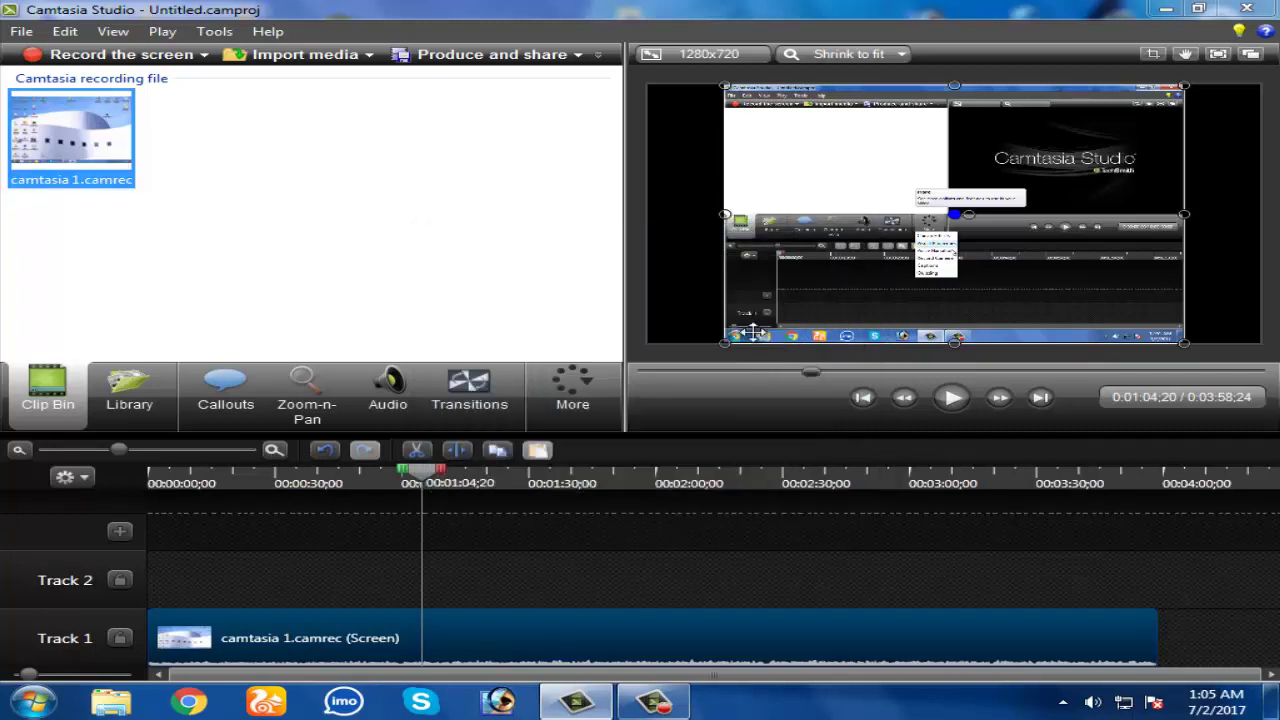
Step: Stretch the screen recording on the canvas at both sides so it fills the full frame width
left_click(672, 157)
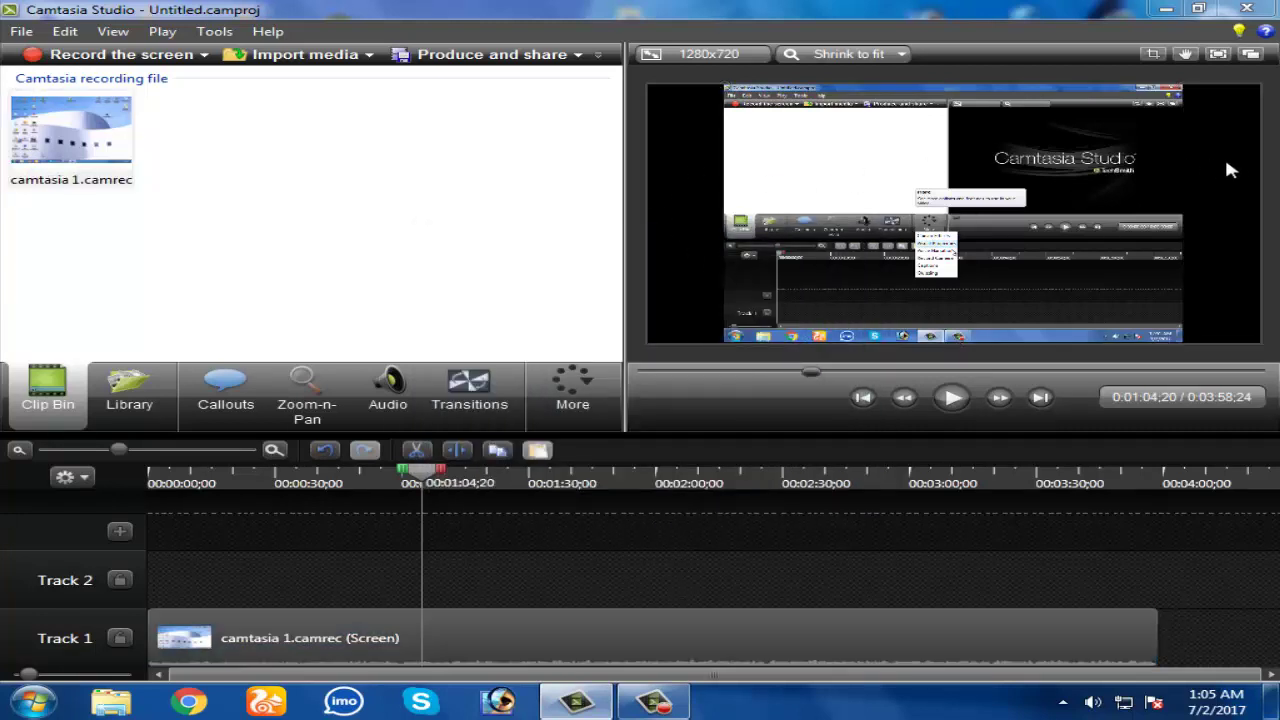
left_click(876, 176)
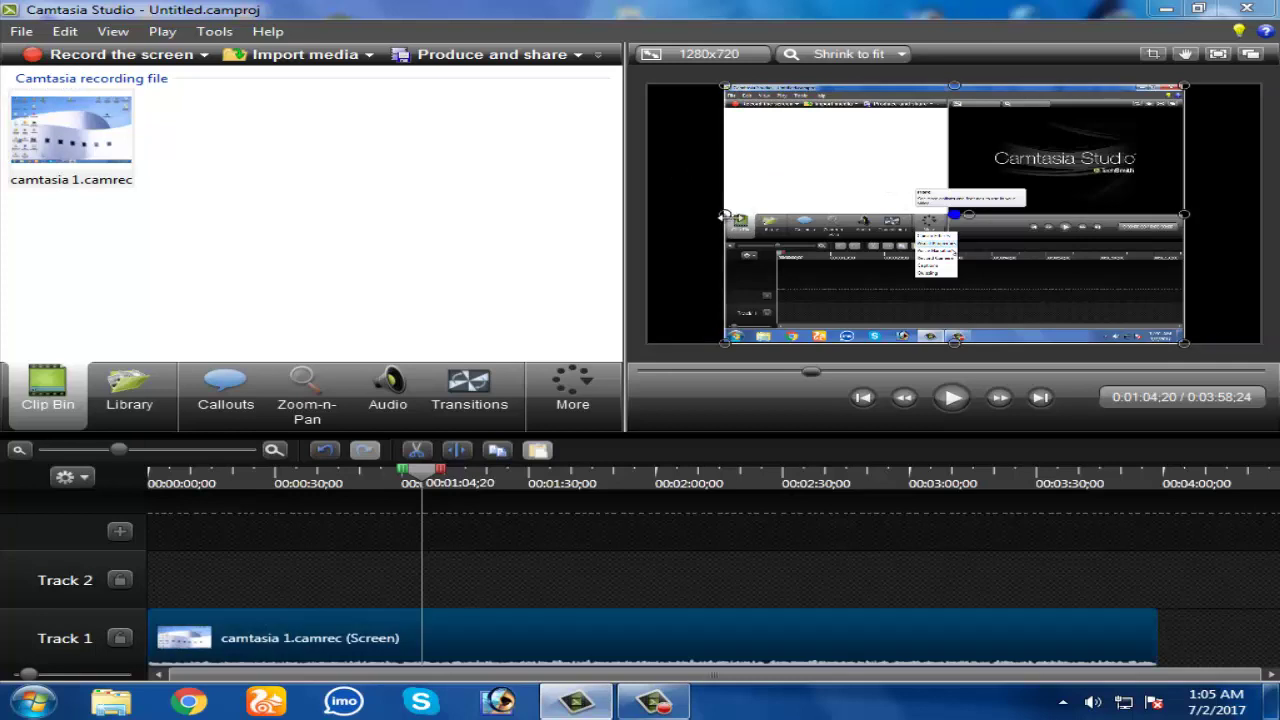
left_click_drag(724, 214, 655, 214)
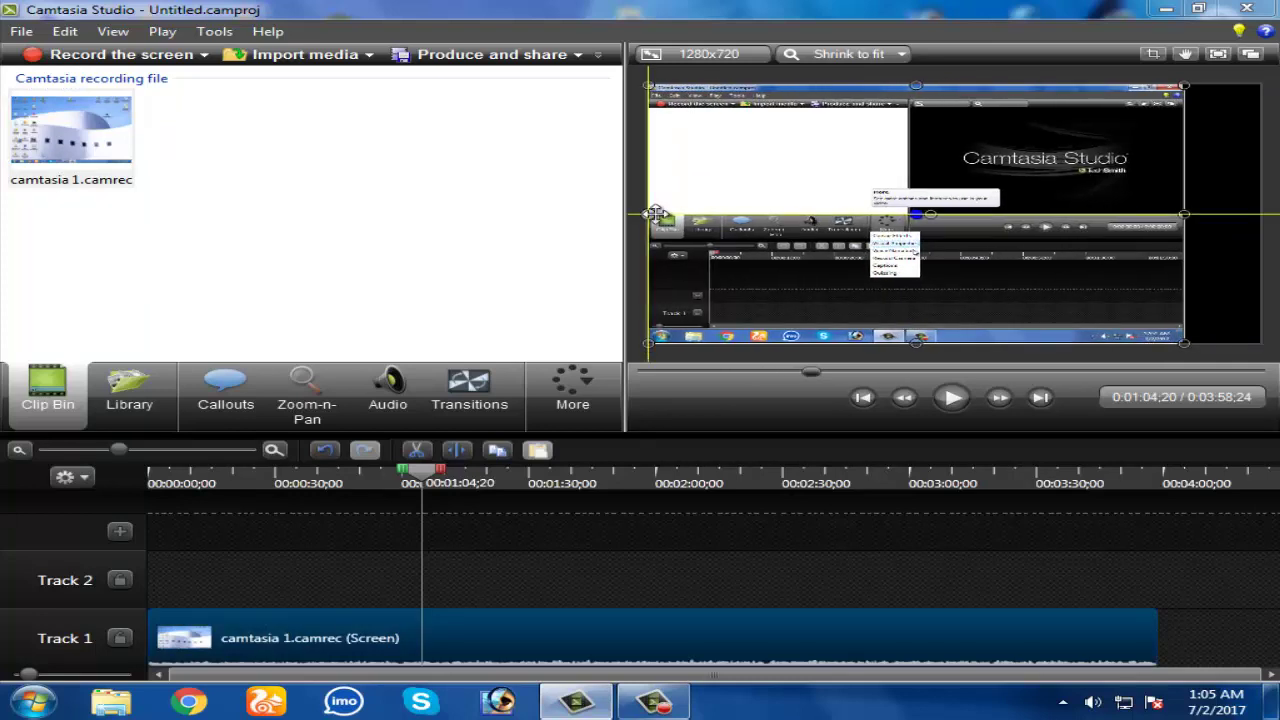
left_click_drag(1184, 214, 1258, 211)
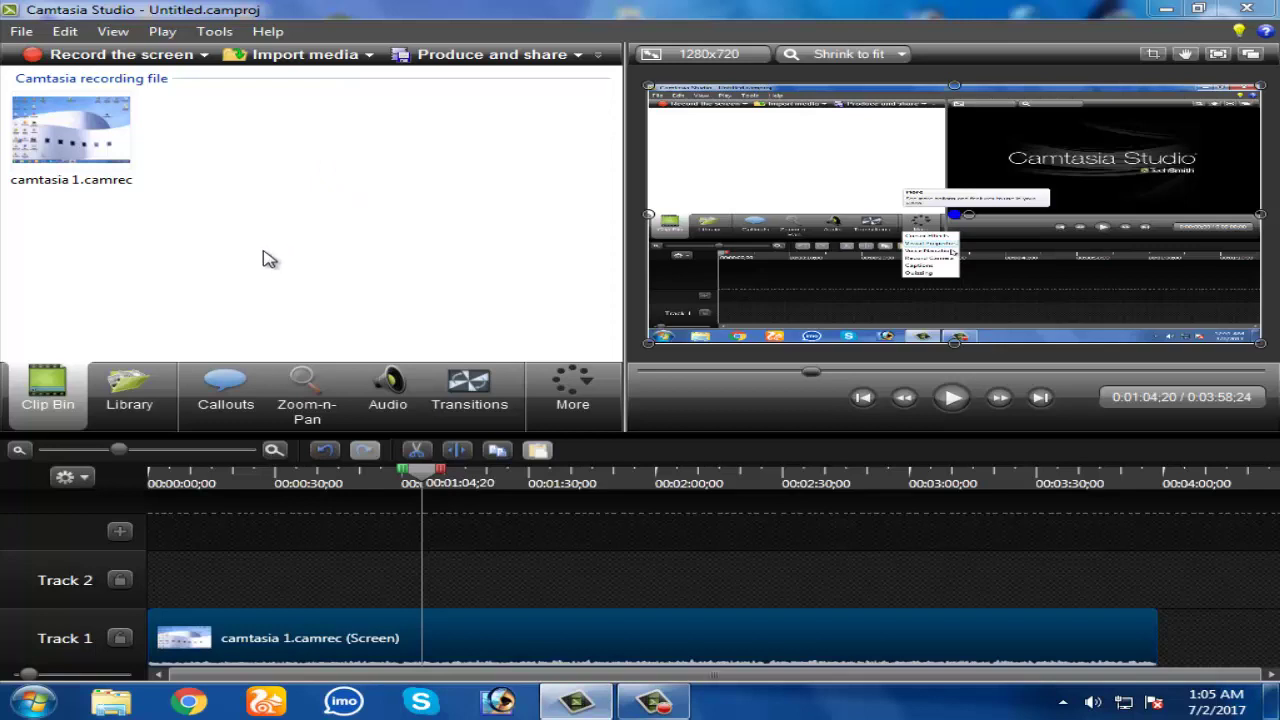
Step: Browse the theme folders in the media library, including the assets inside Theme - Crimson Complex
left_click(148, 392)
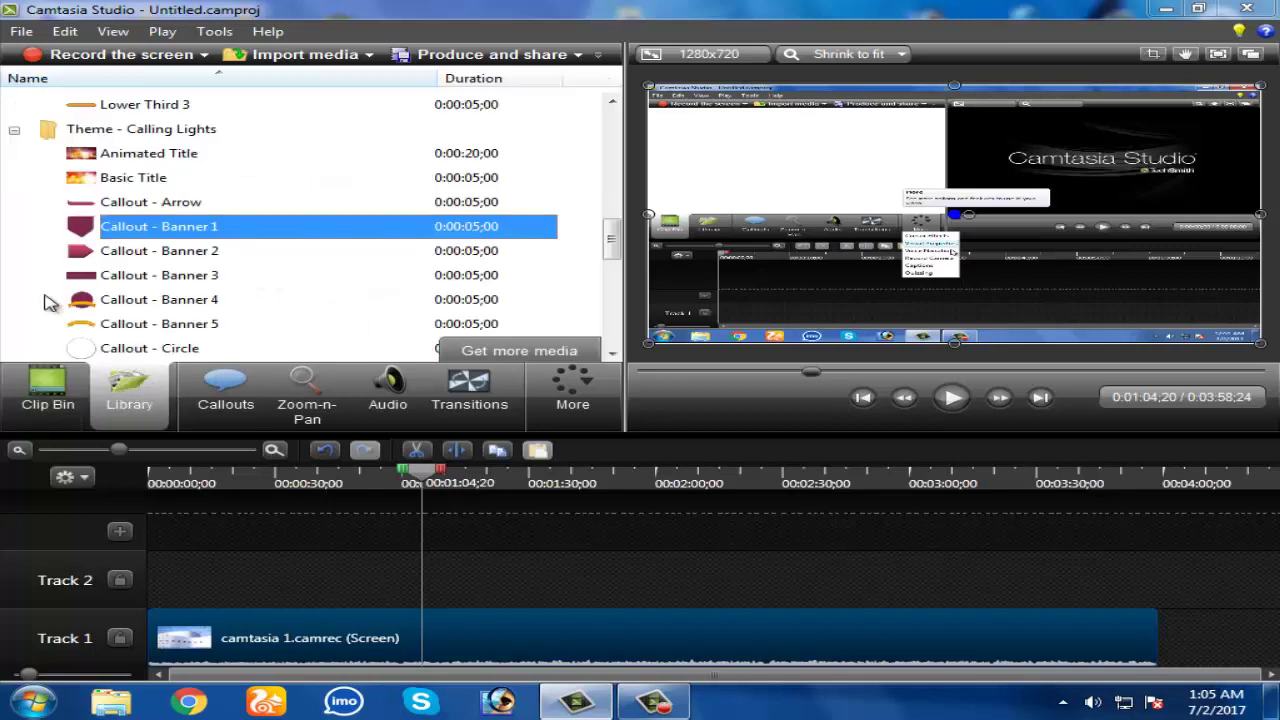
left_click(30, 247)
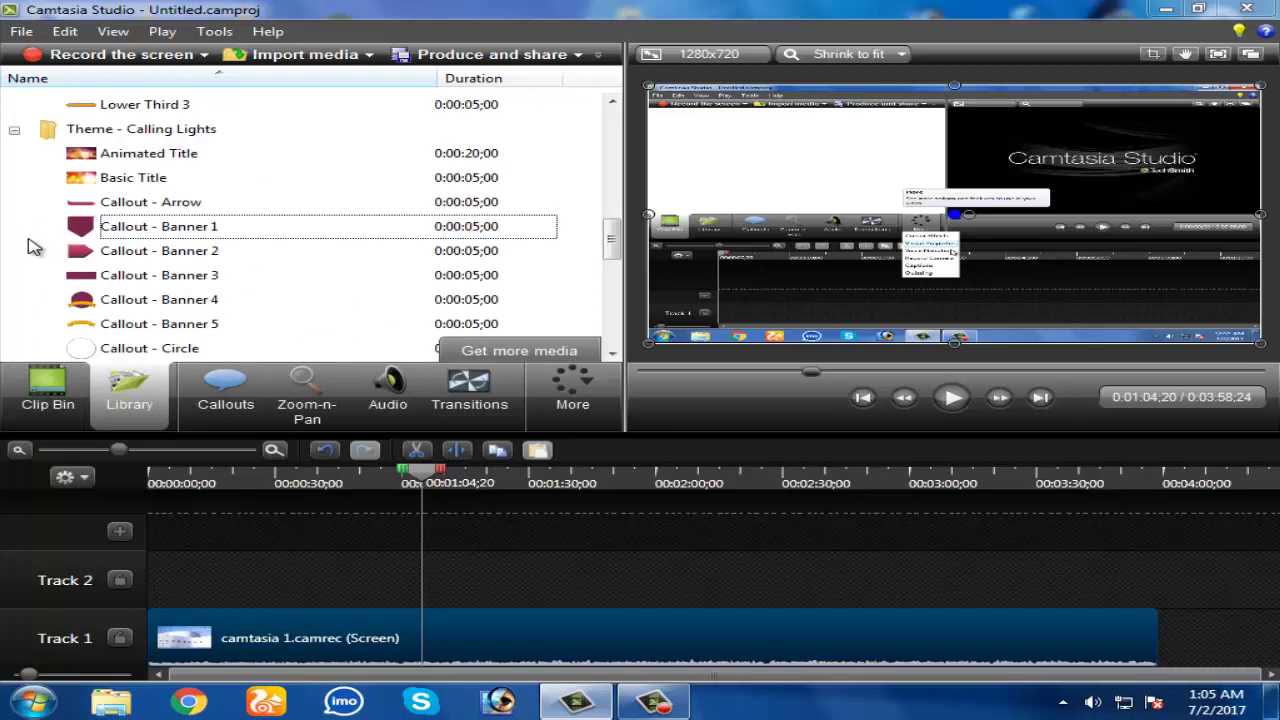
scroll(40, 235, "up", 6)
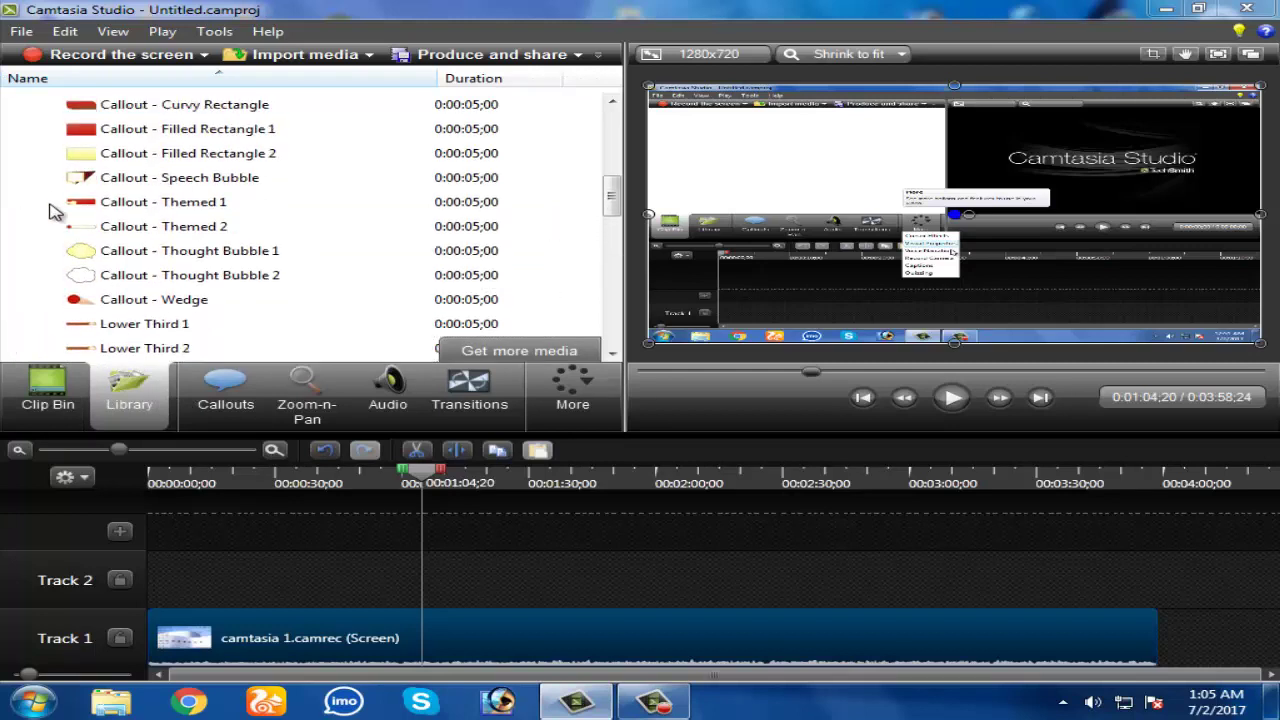
scroll(52, 205, "up", 4)
scroll(88, 197, "down", 2)
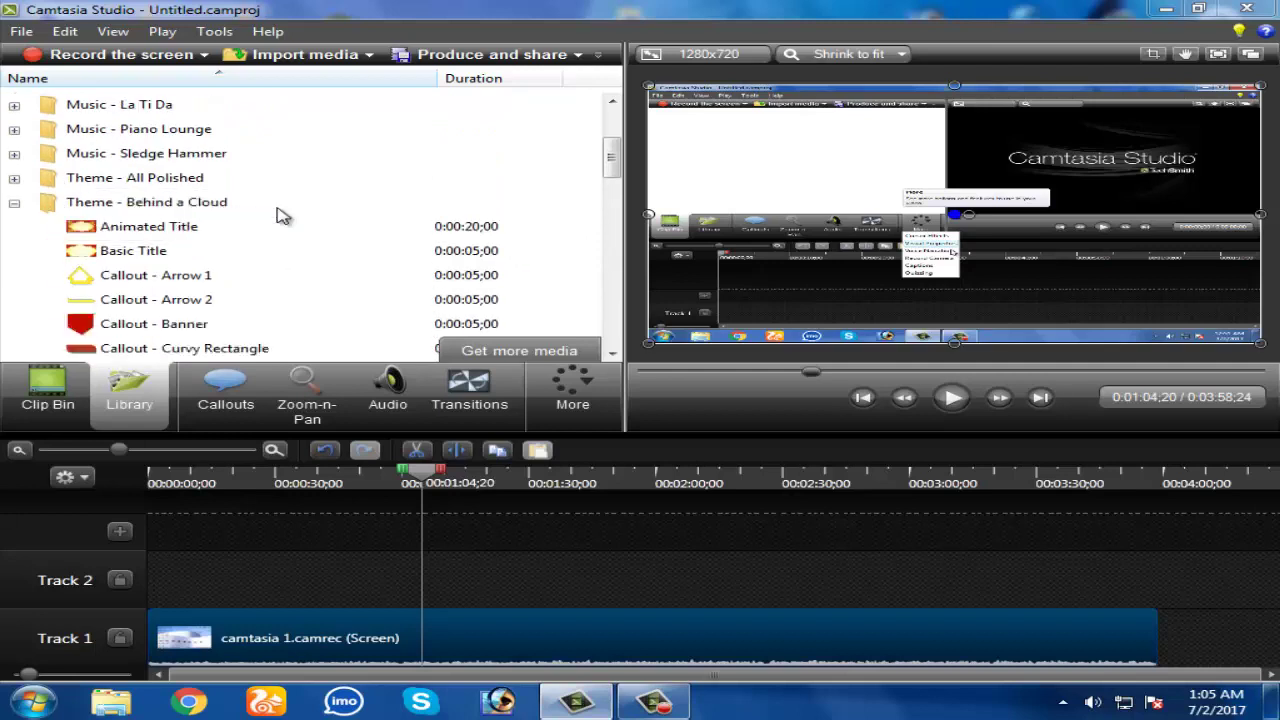
left_click(14, 178)
scroll(177, 177, "down", 8)
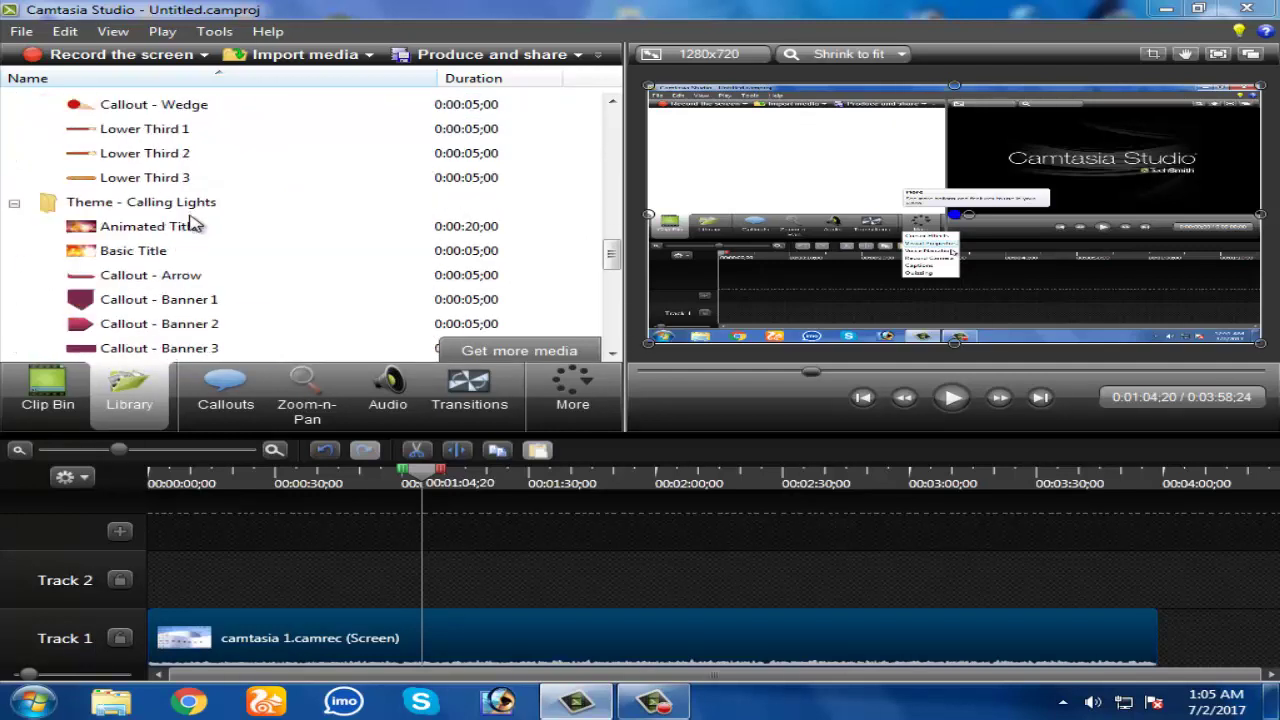
scroll(138, 265, "down", 3)
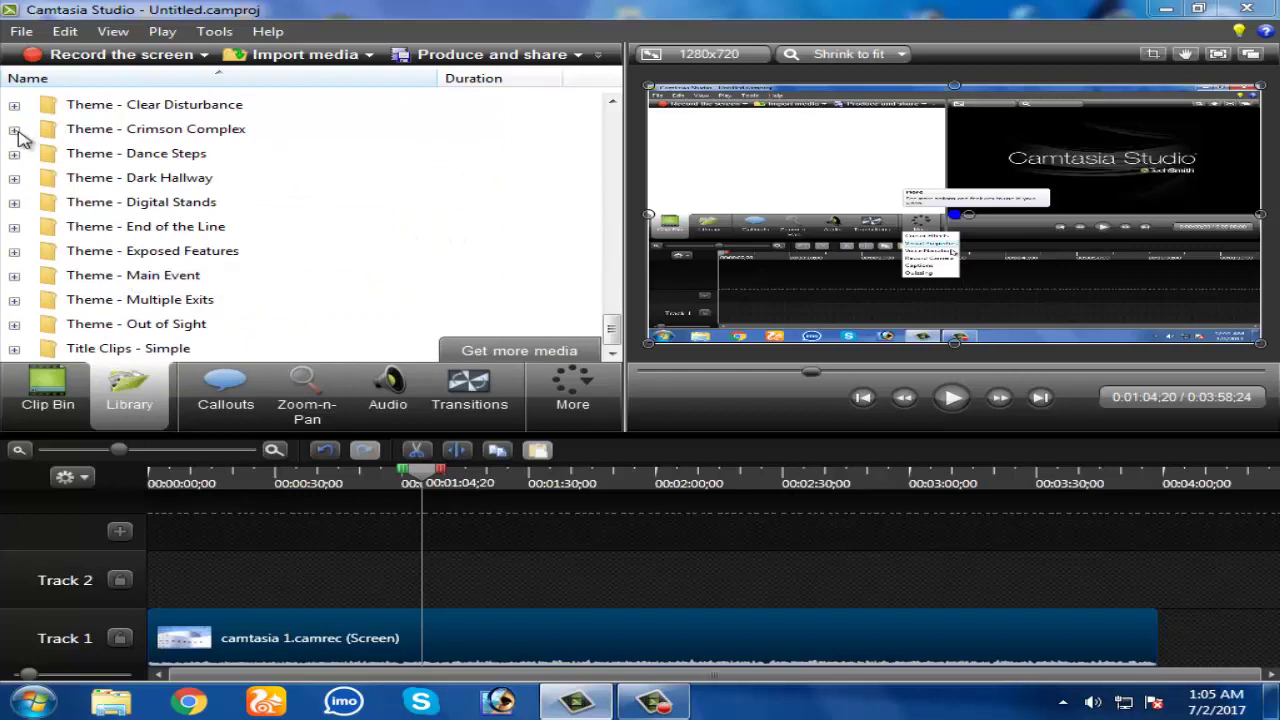
left_click(14, 129)
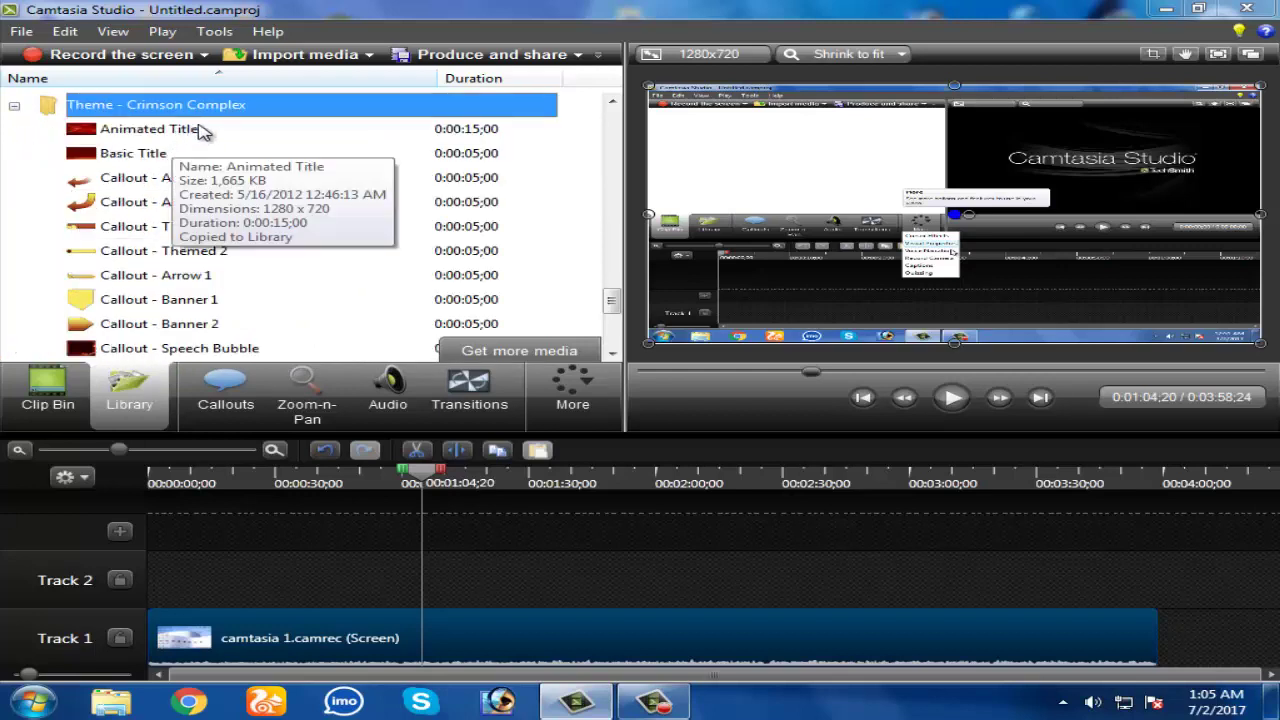
scroll(12, 168, "down", 3)
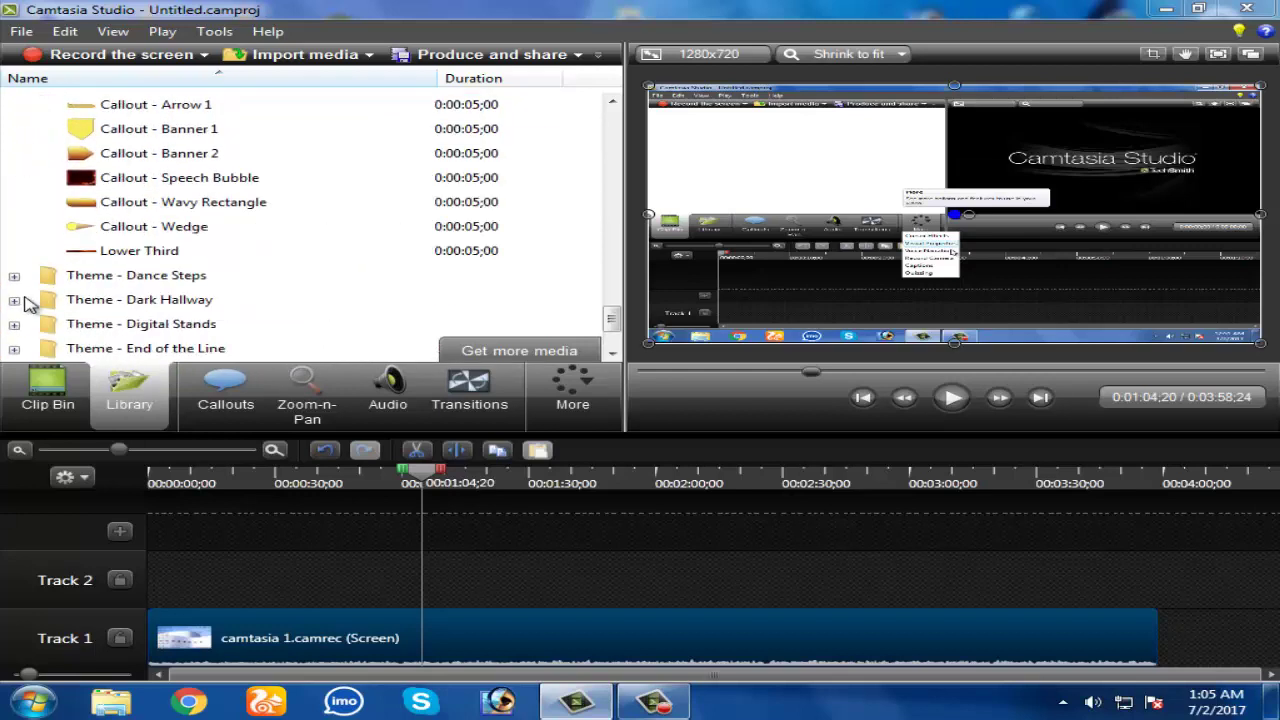
Step: Add the Animated Title from Theme - Dance Steps to Track 2 at about 36 seconds and move the playhead to 0:00:43;29
left_click(14, 276)
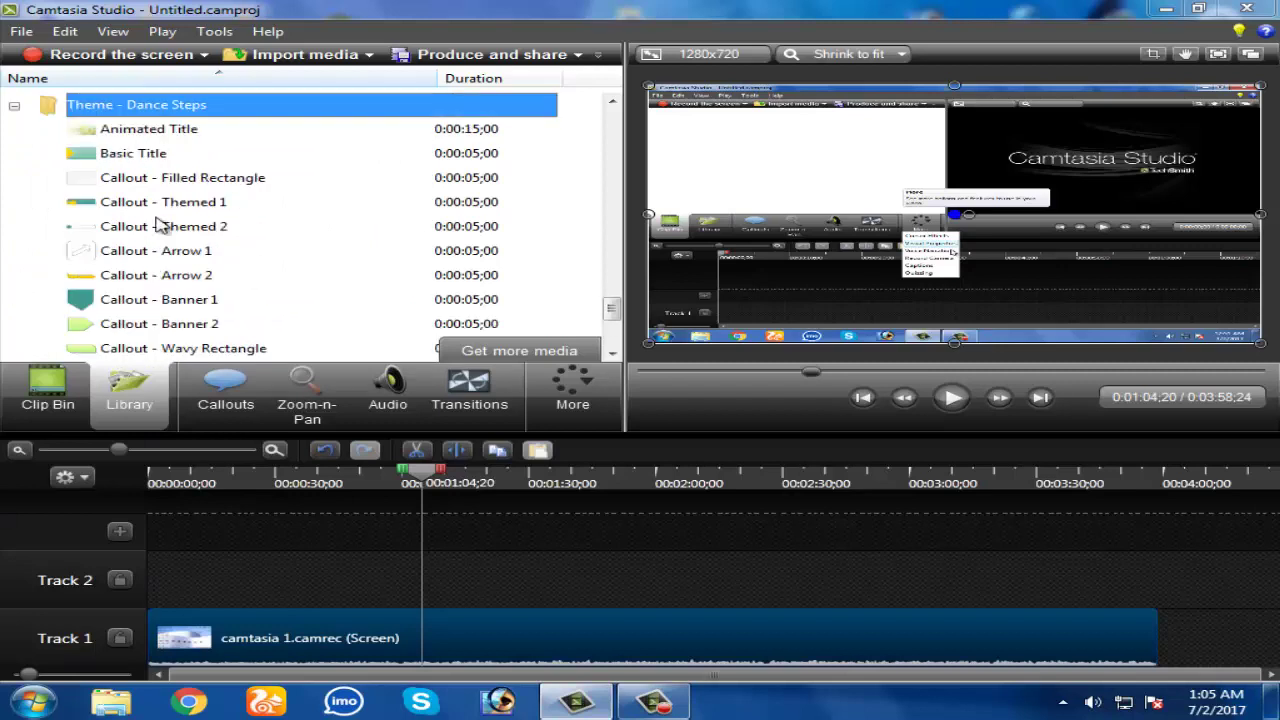
left_click(177, 129)
left_click_drag(232, 242, 302, 572)
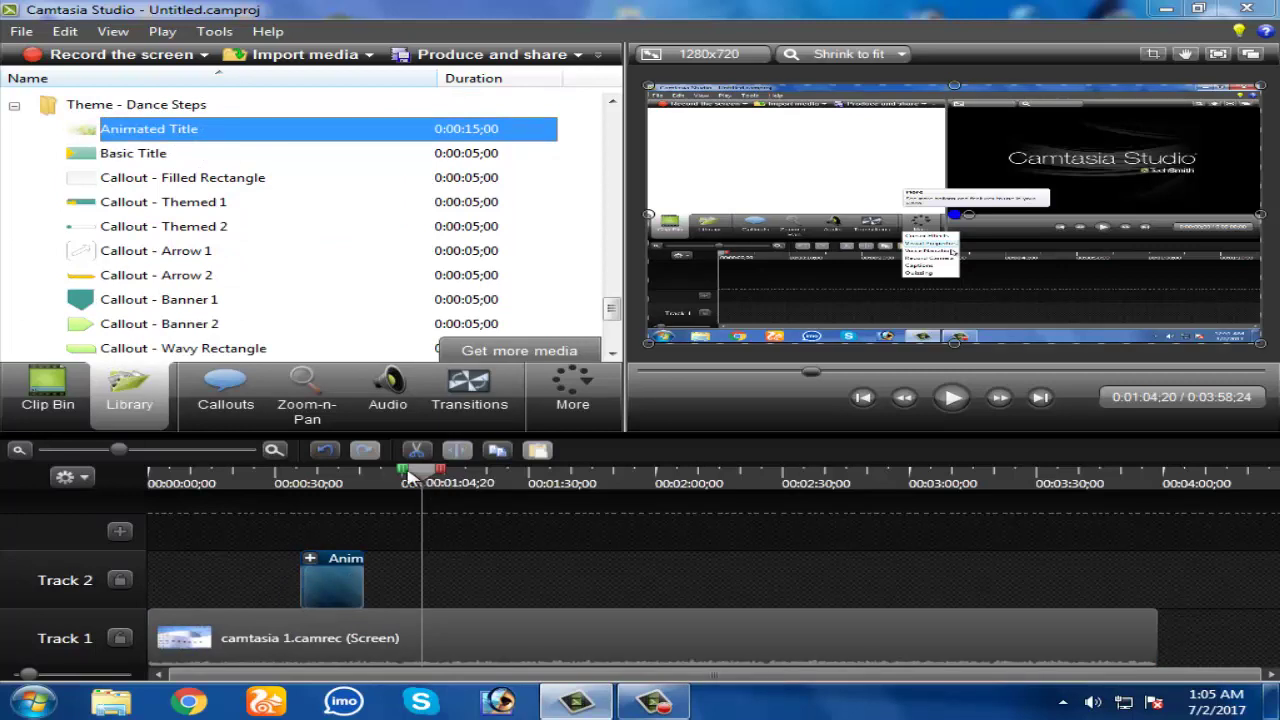
left_click_drag(428, 478, 335, 483)
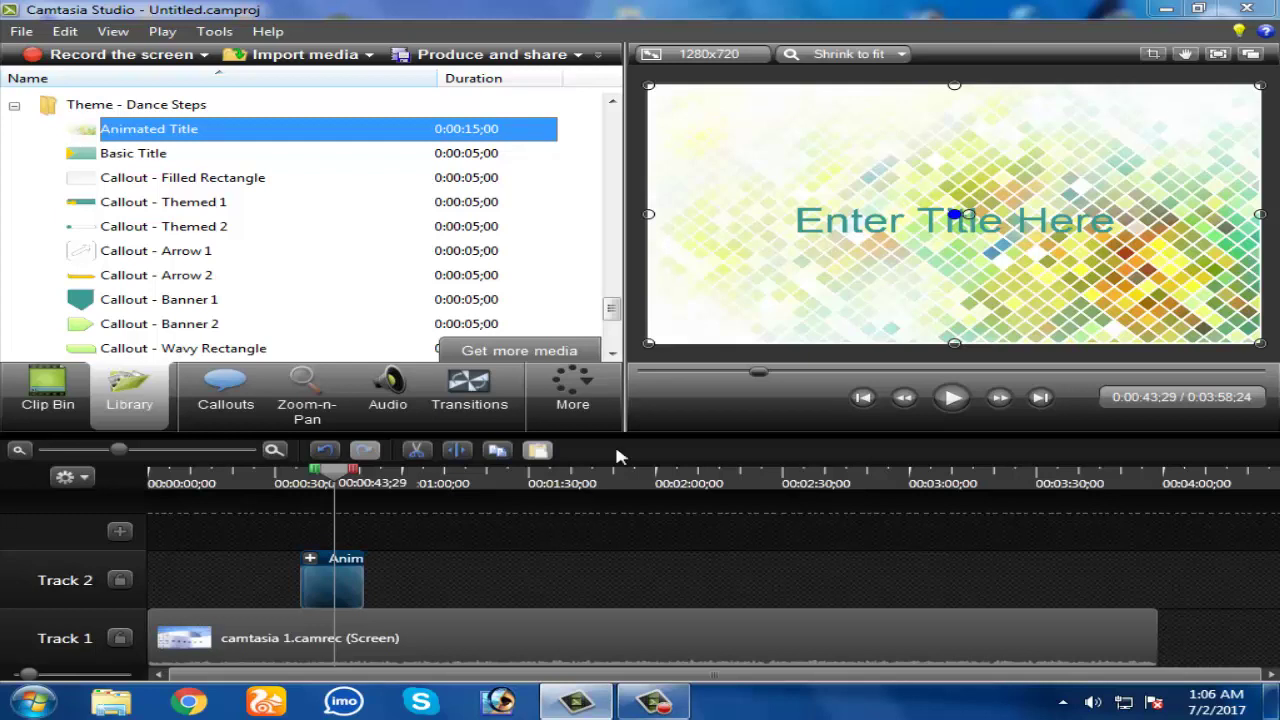
Step: Resize the animated title to slightly over half the frame width and position it over the lower-right part of the video
left_click_drag(648, 343, 1135, 155)
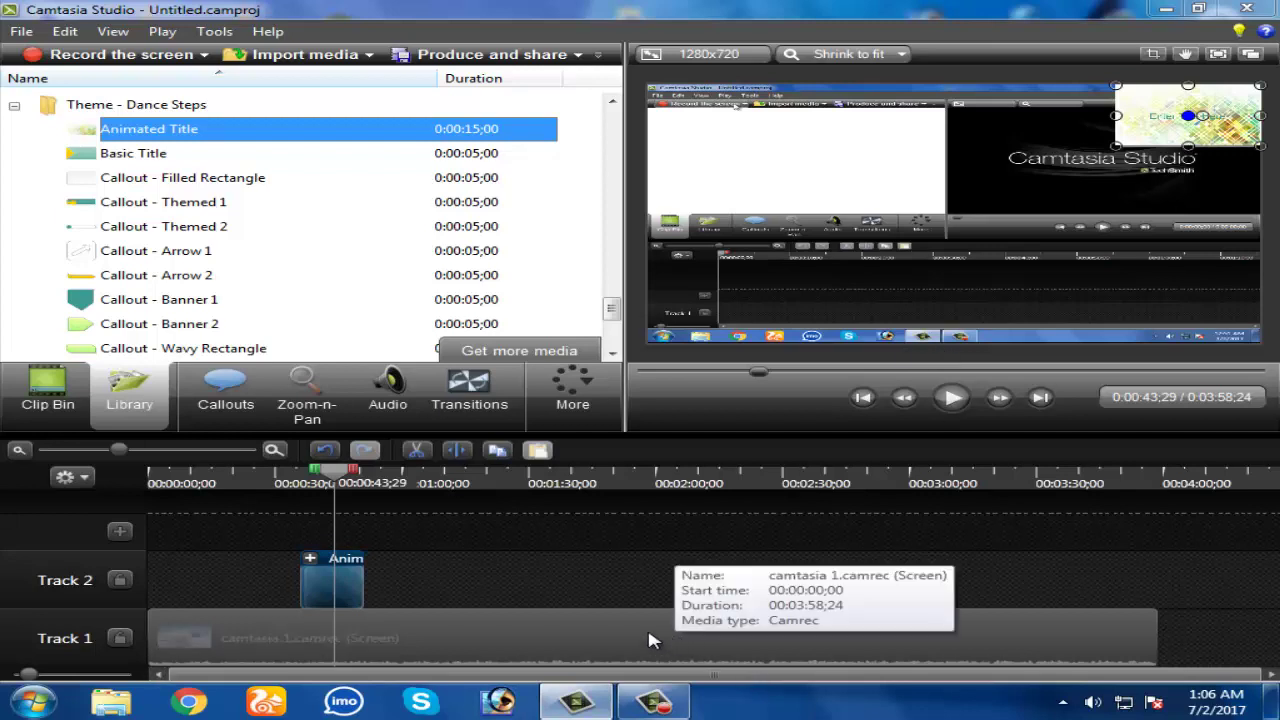
left_click(682, 642)
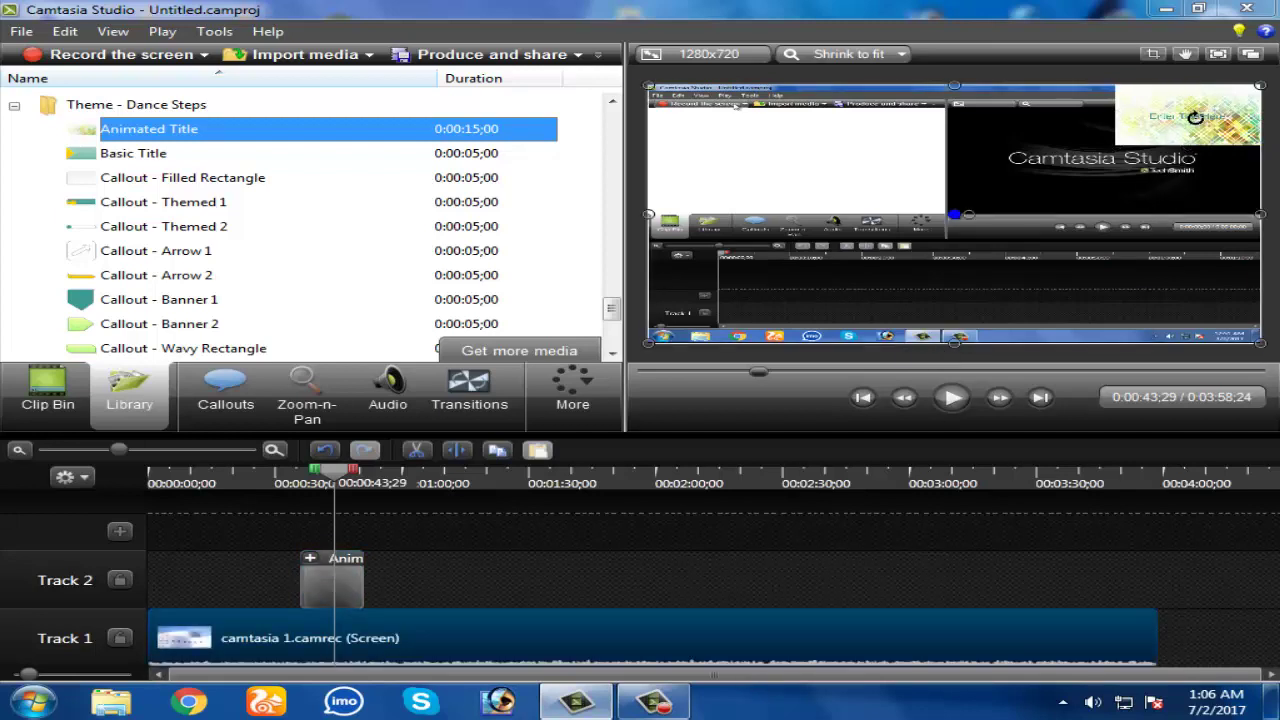
left_click_drag(1208, 118, 1090, 280)
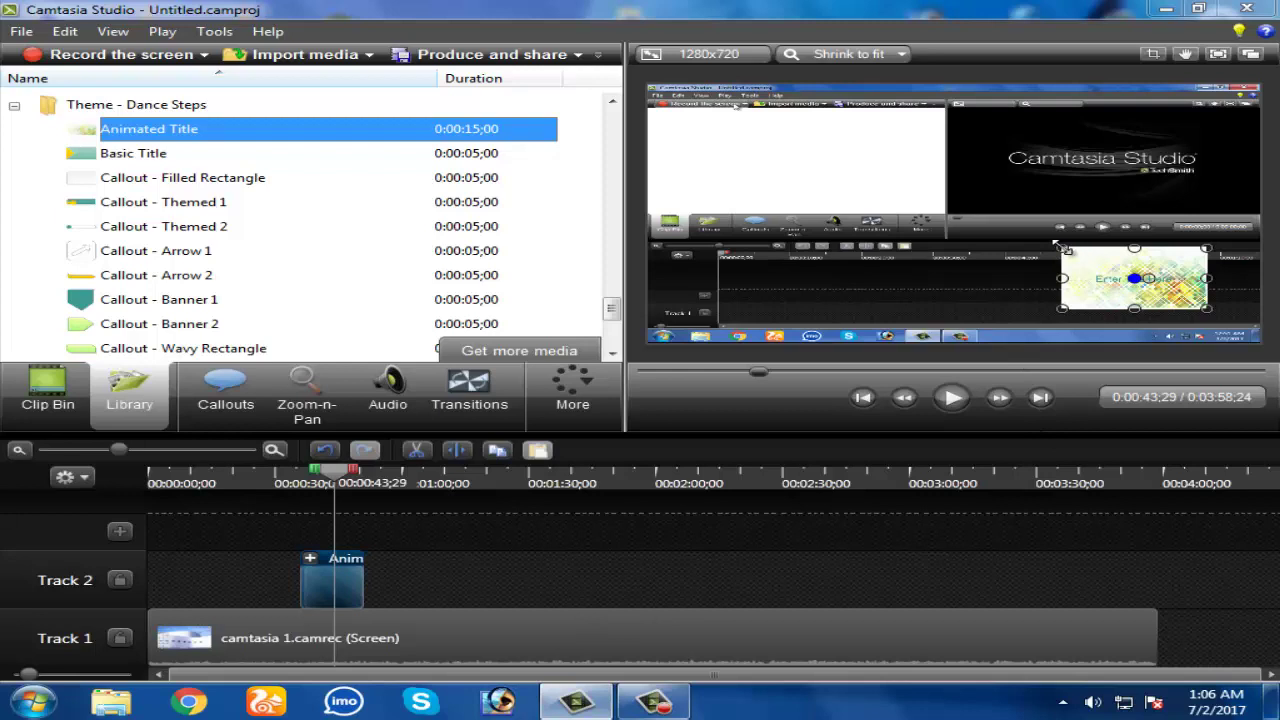
left_click_drag(1062, 248, 878, 219)
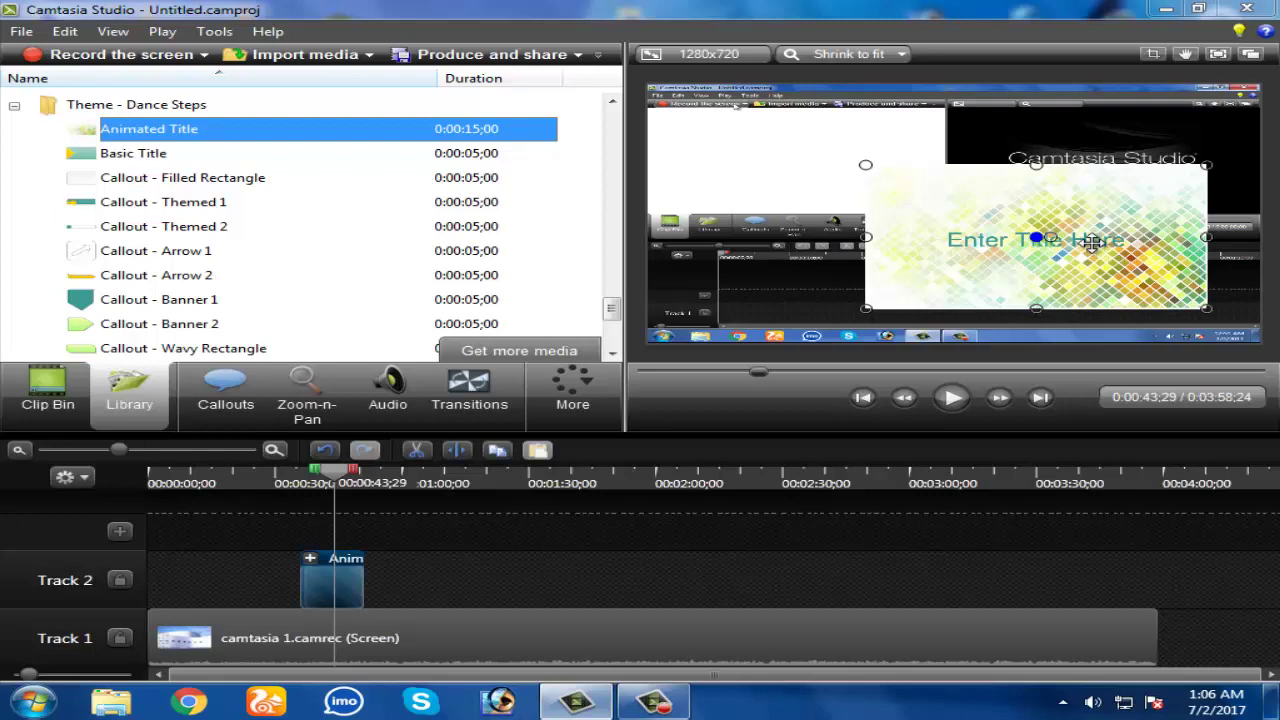
Step: Replace the animated title's placeholder text with "camtasia"
double_click(990, 240)
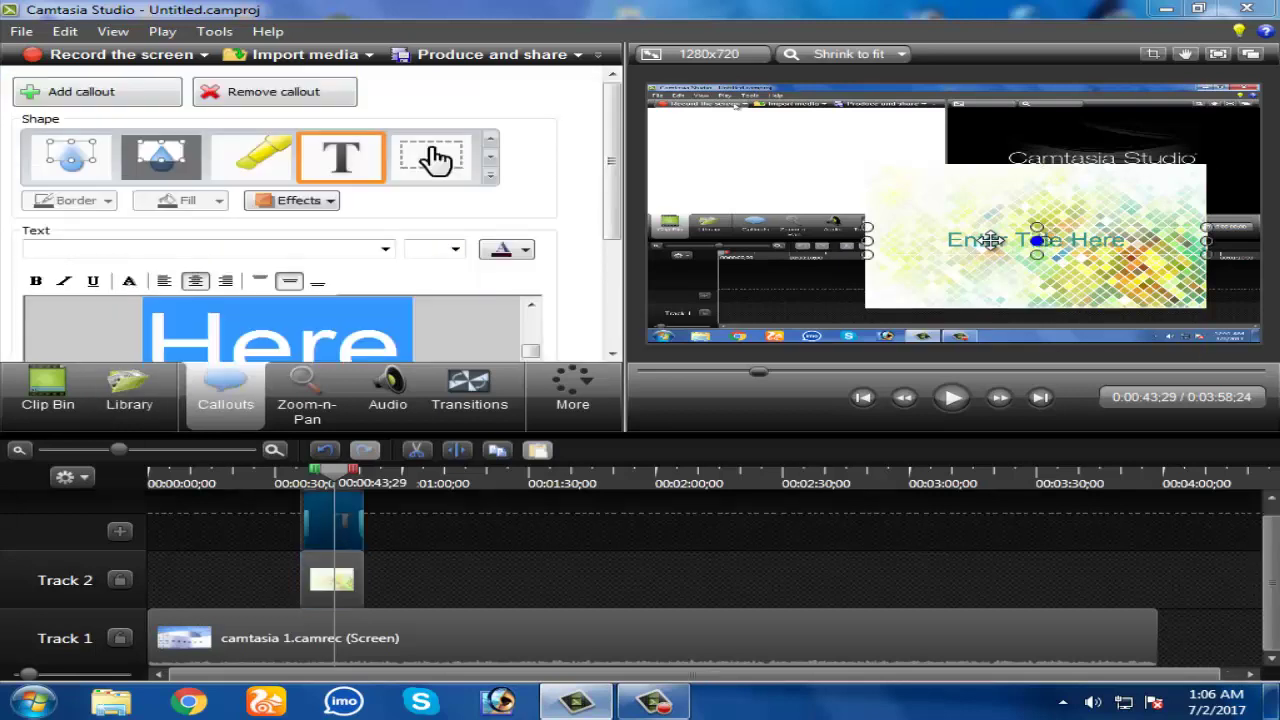
left_click(417, 332)
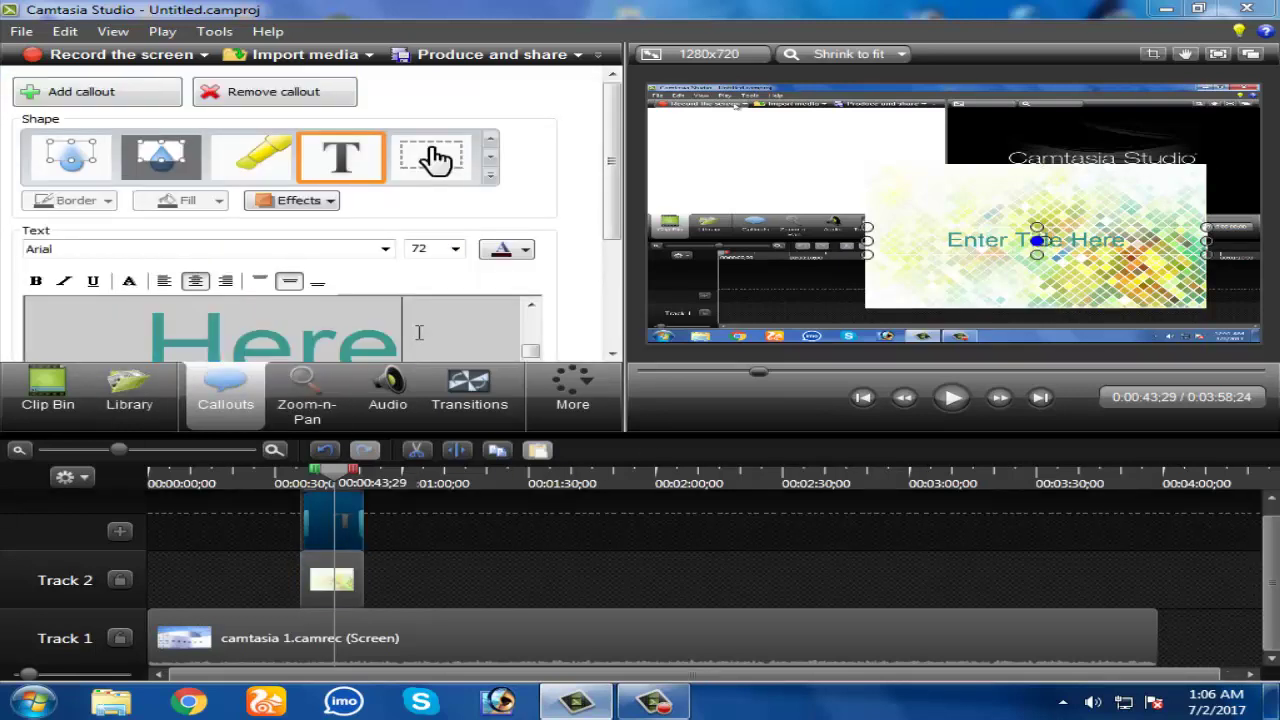
key("ctrl+a")
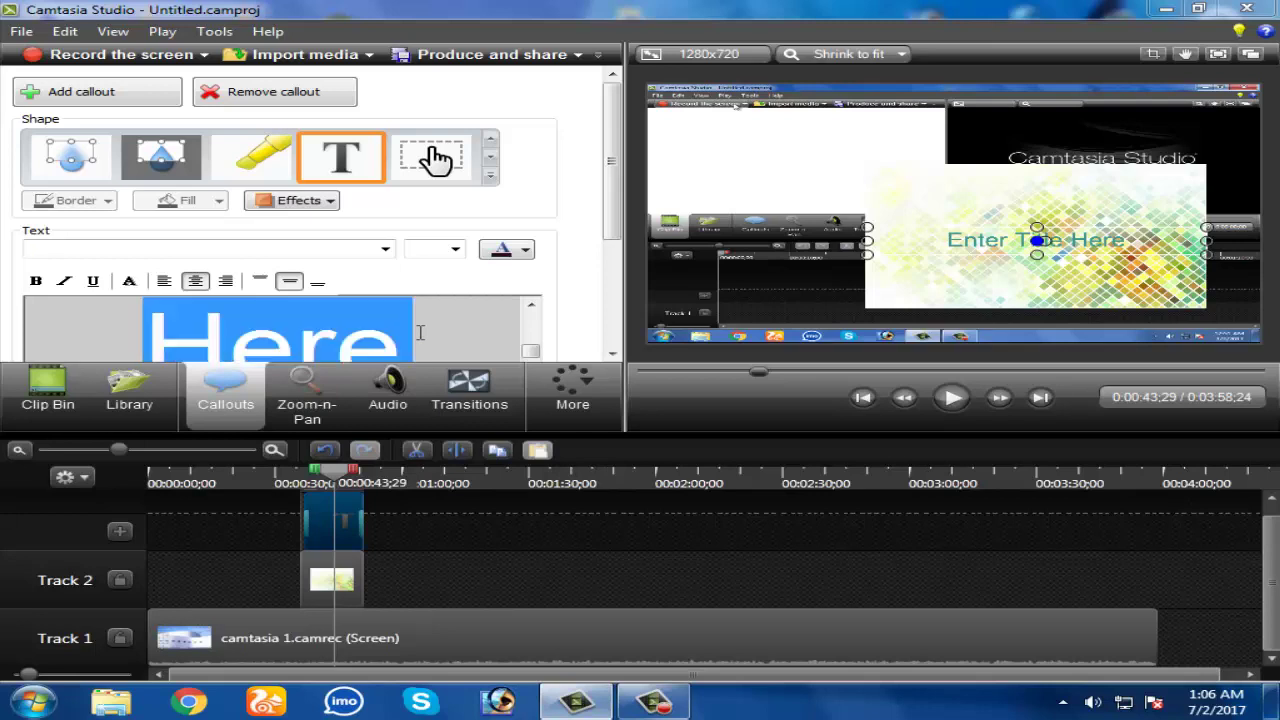
type("C")
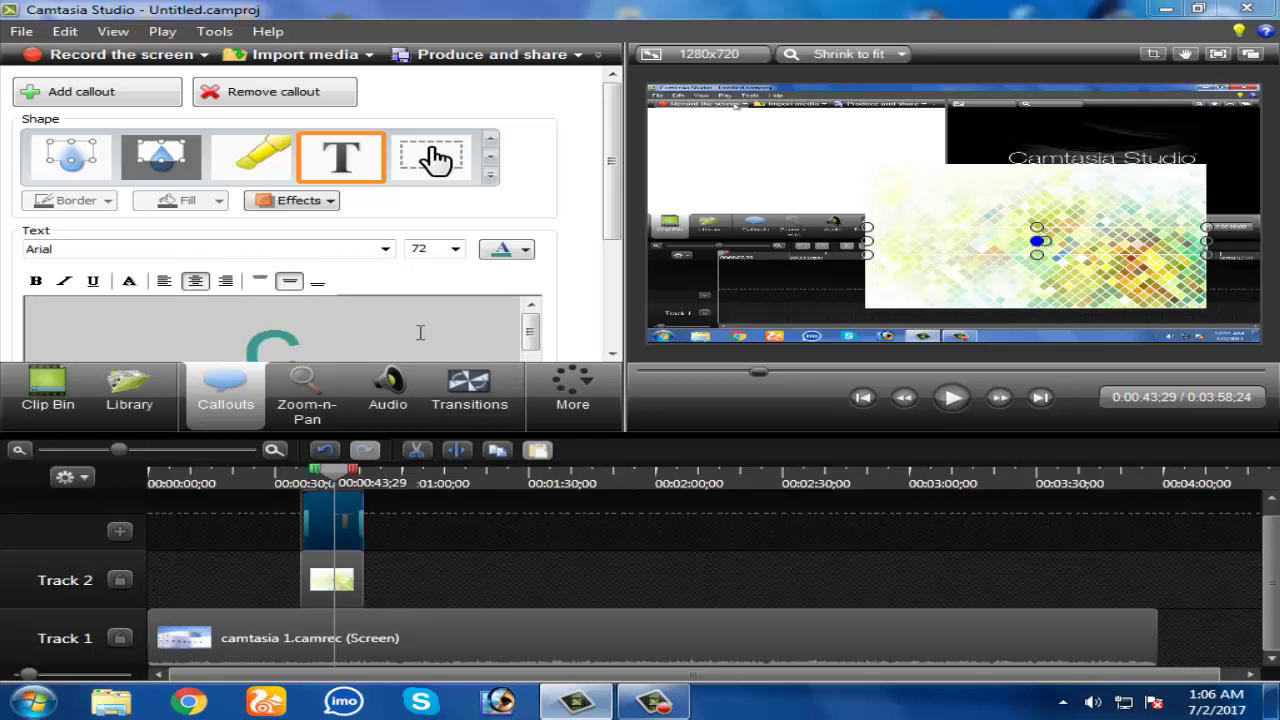
type("ma")
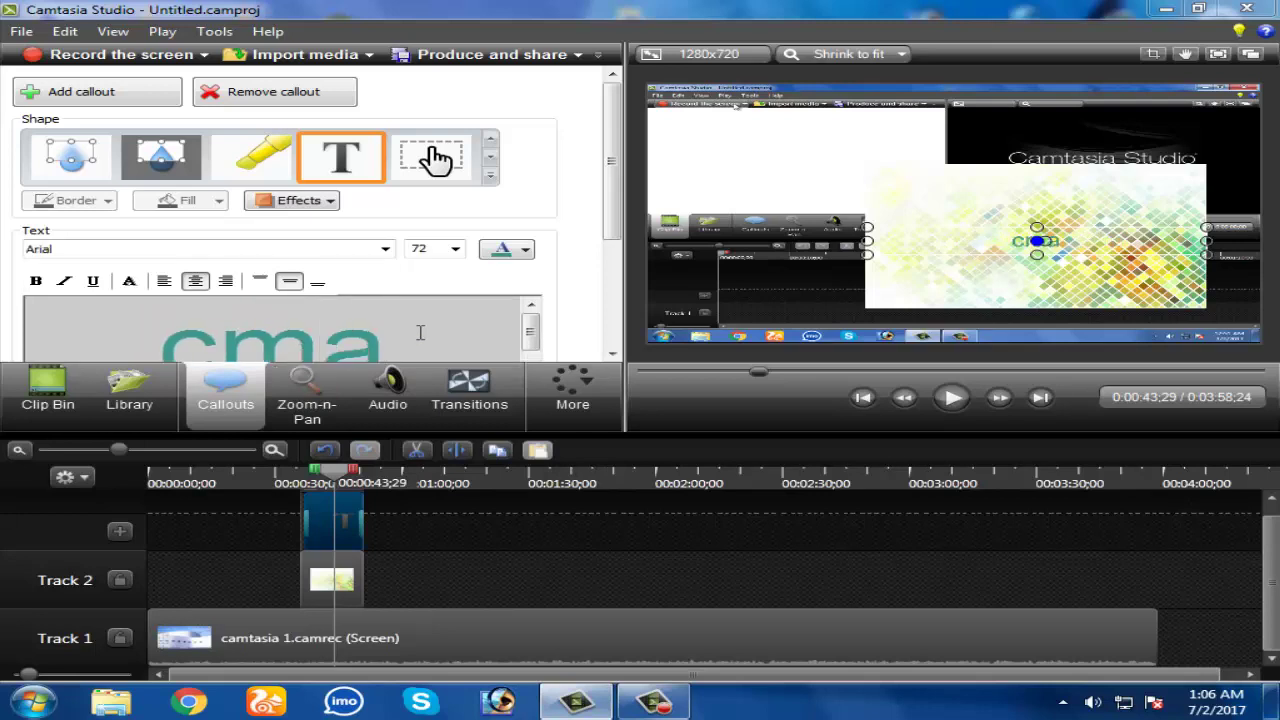
key("BackSpace")
key("BackSpace")
type("amtasia")
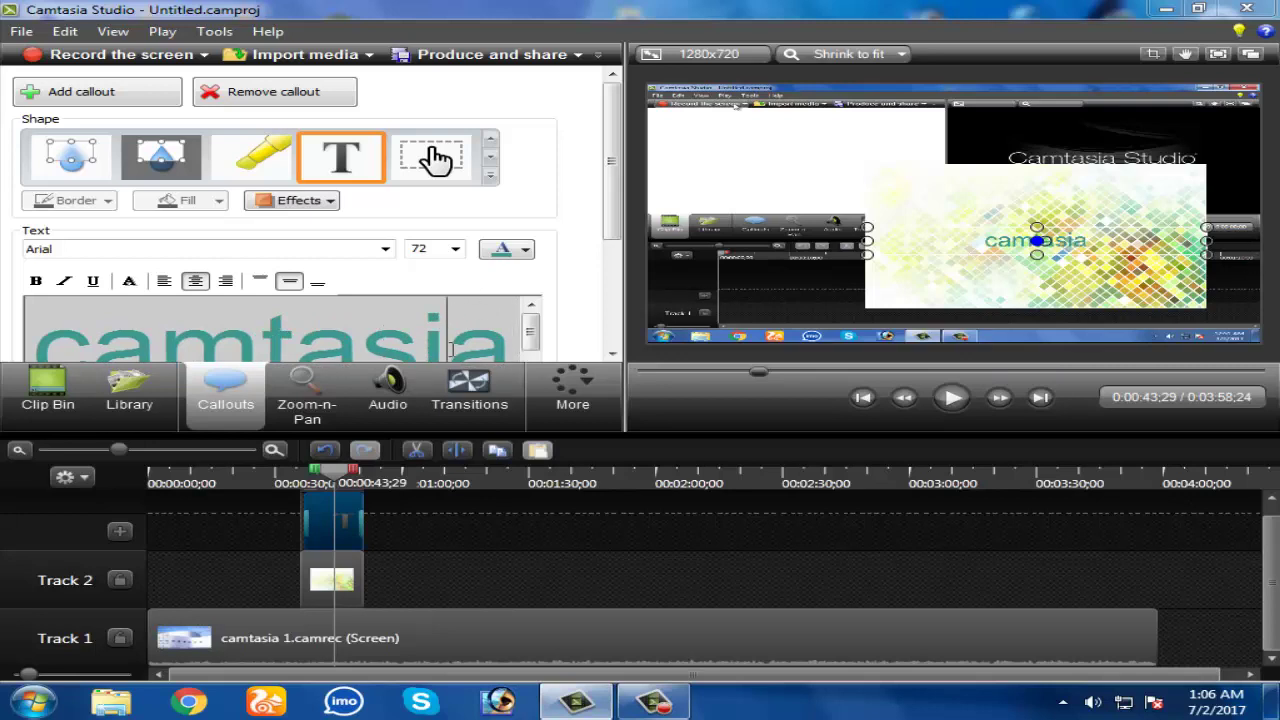
Step: Set the colour of the whole "camtasia" title text to red
triple_click(450, 347)
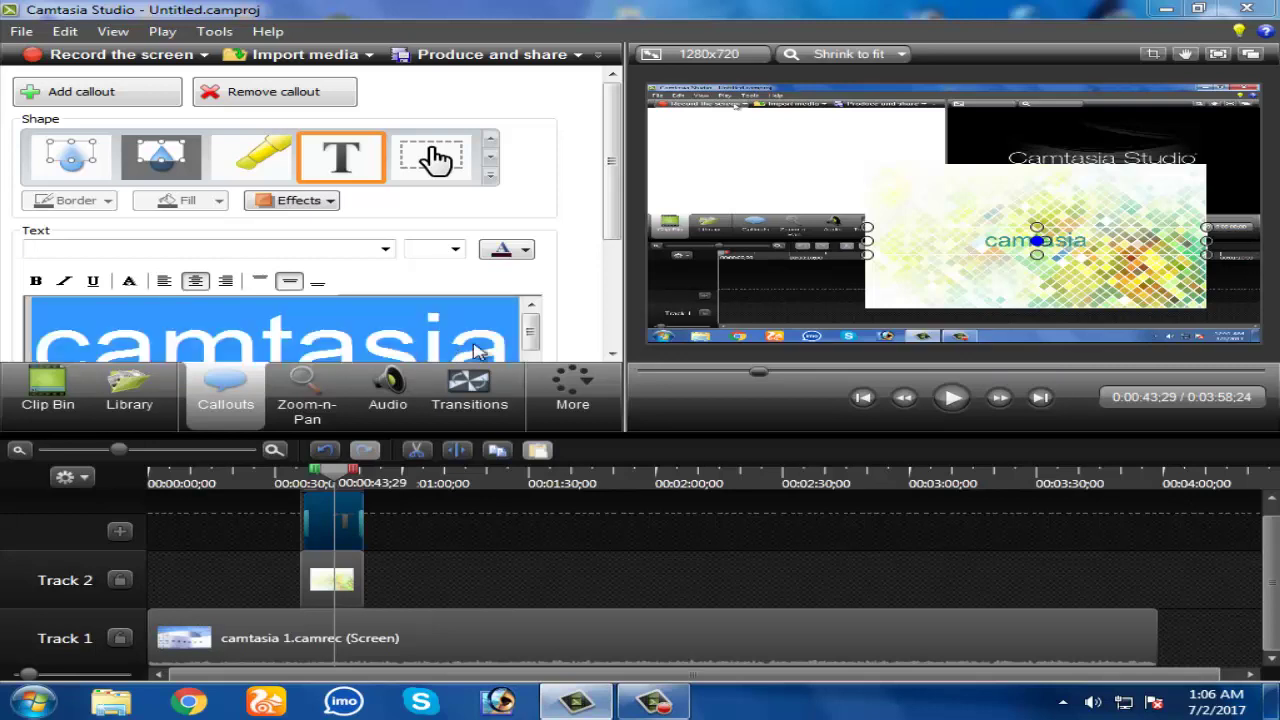
left_click(524, 250)
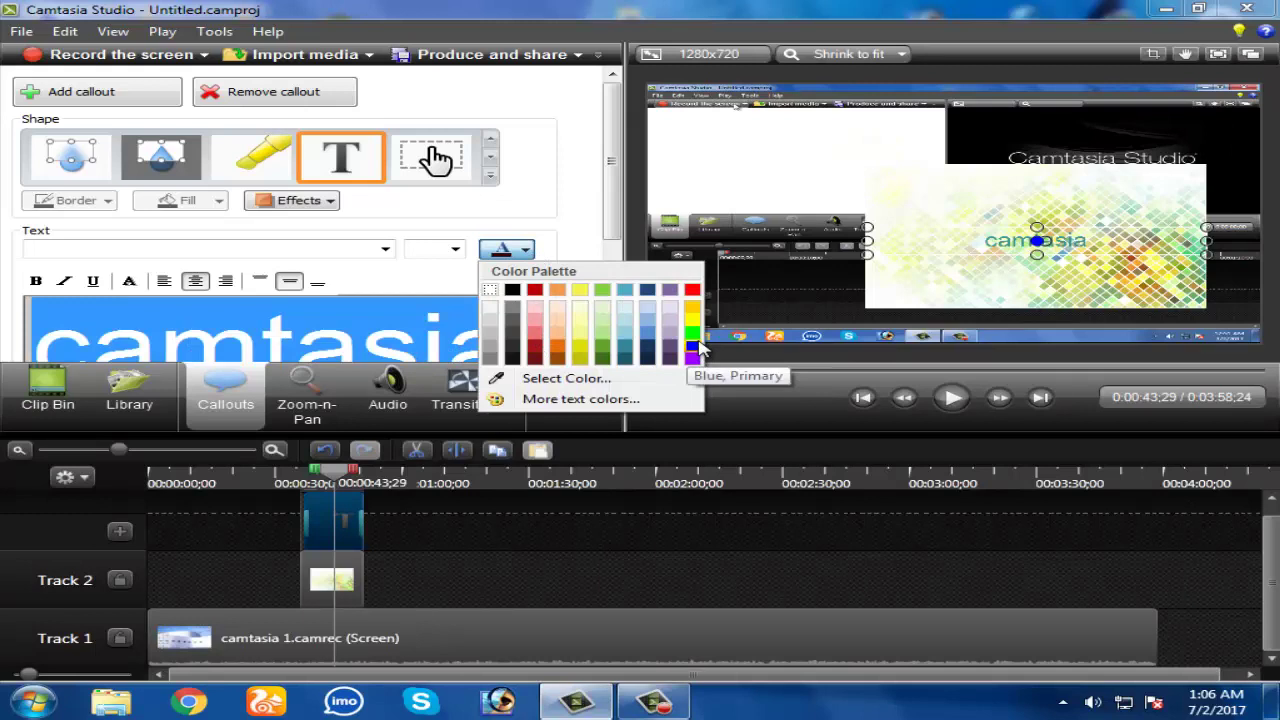
left_click(690, 289)
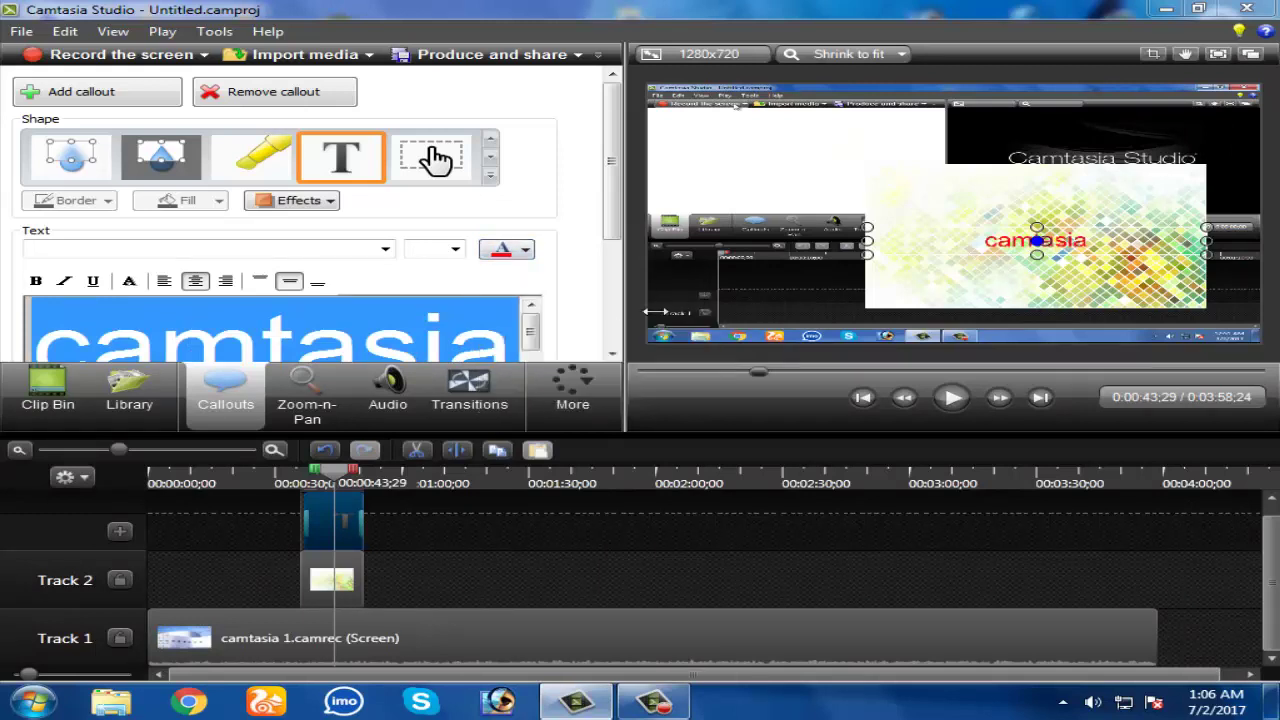
Step: Set the font size of the "camtasia" title text to 150
left_click(455, 249)
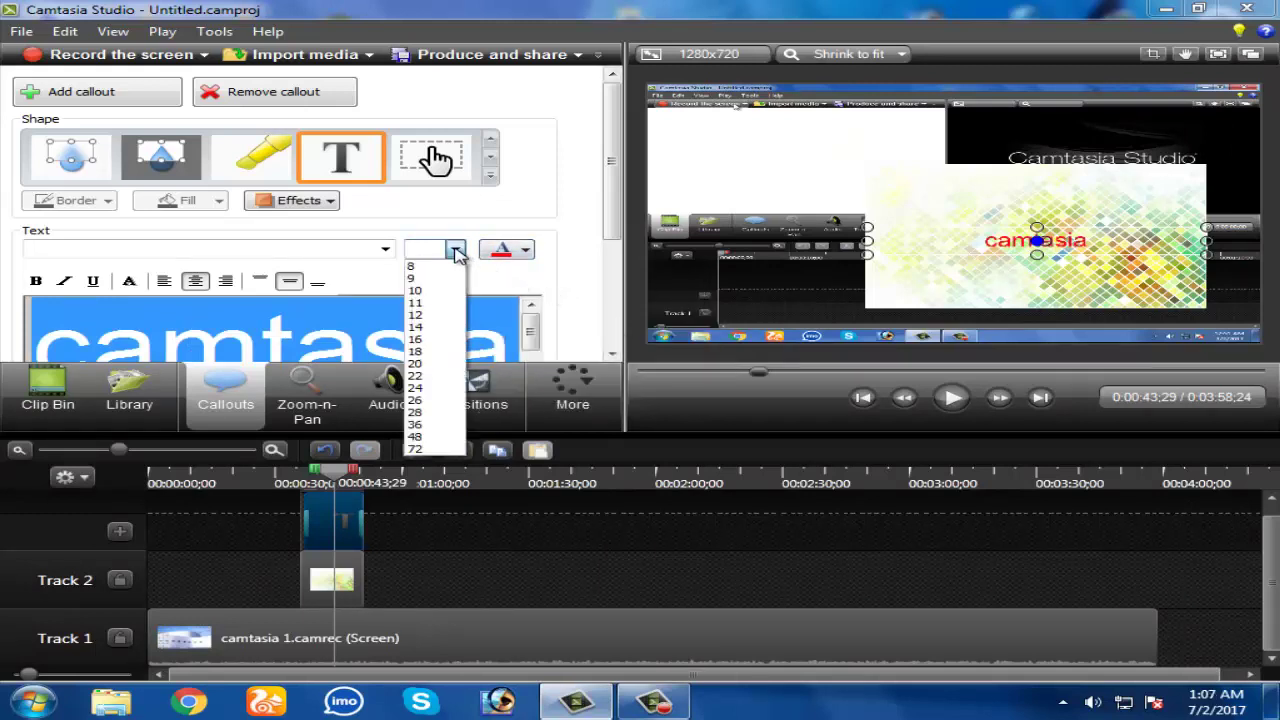
left_click(416, 449)
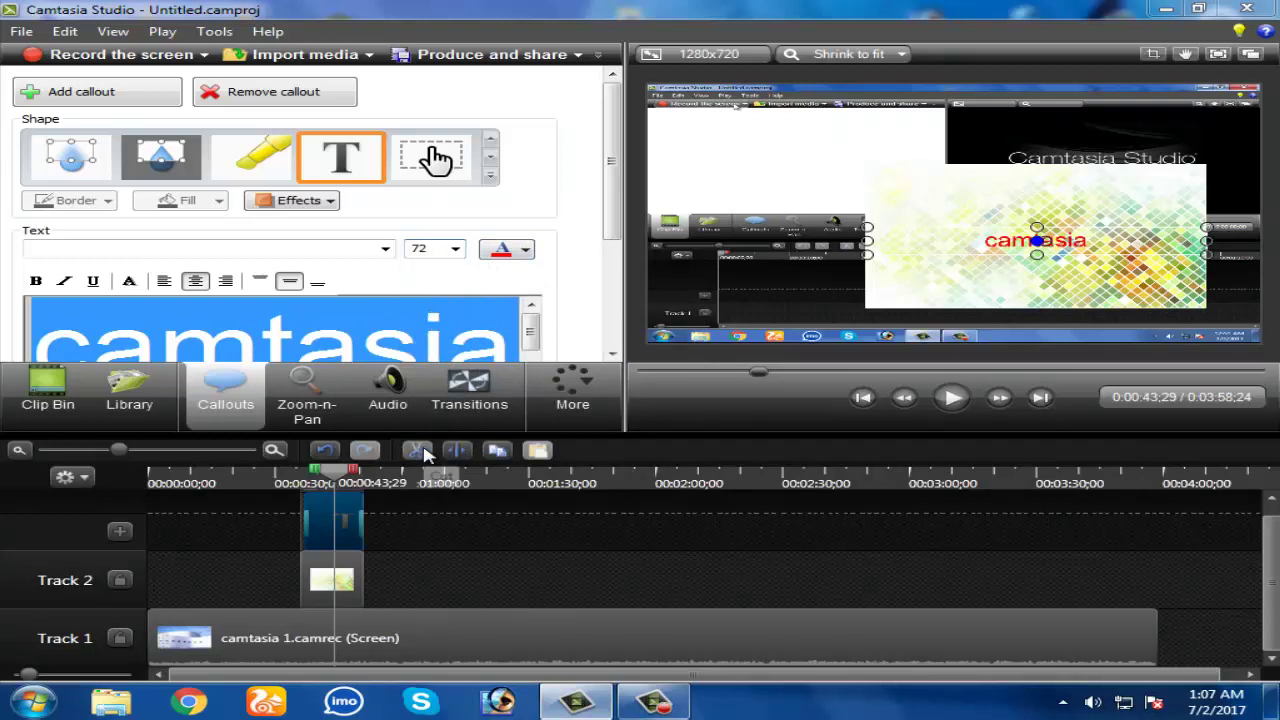
left_click(430, 332)
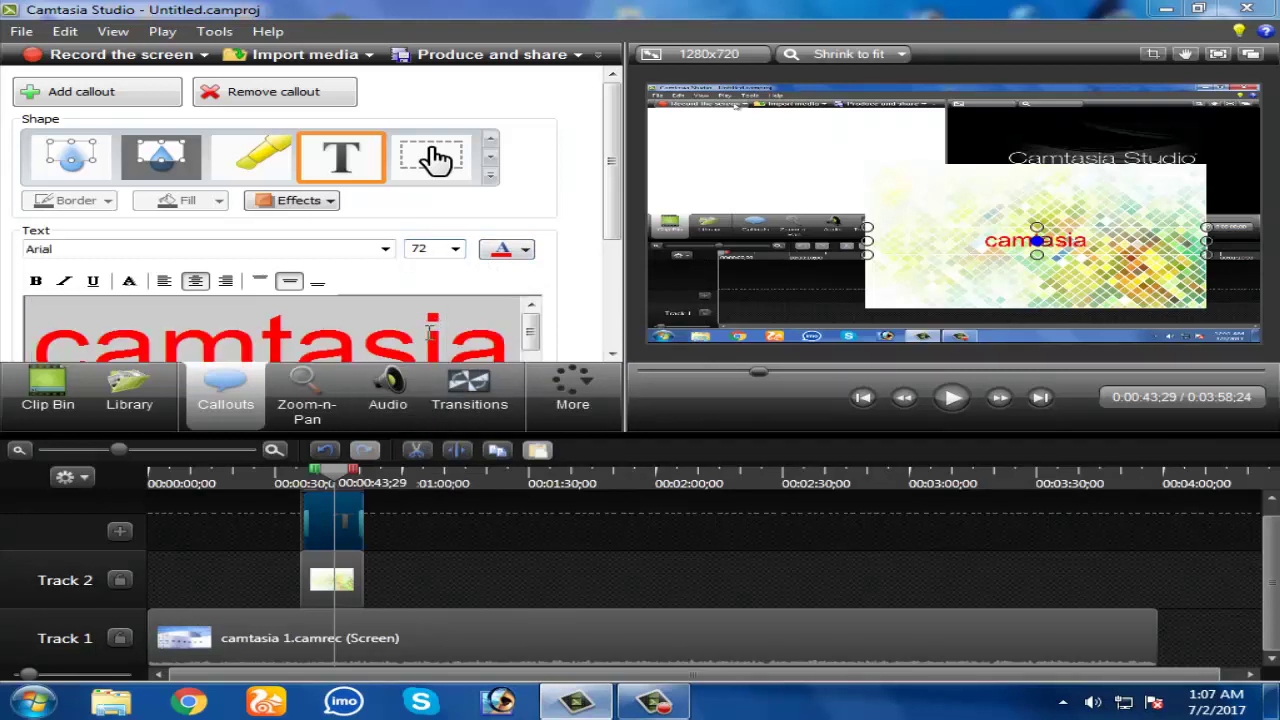
double_click(432, 332)
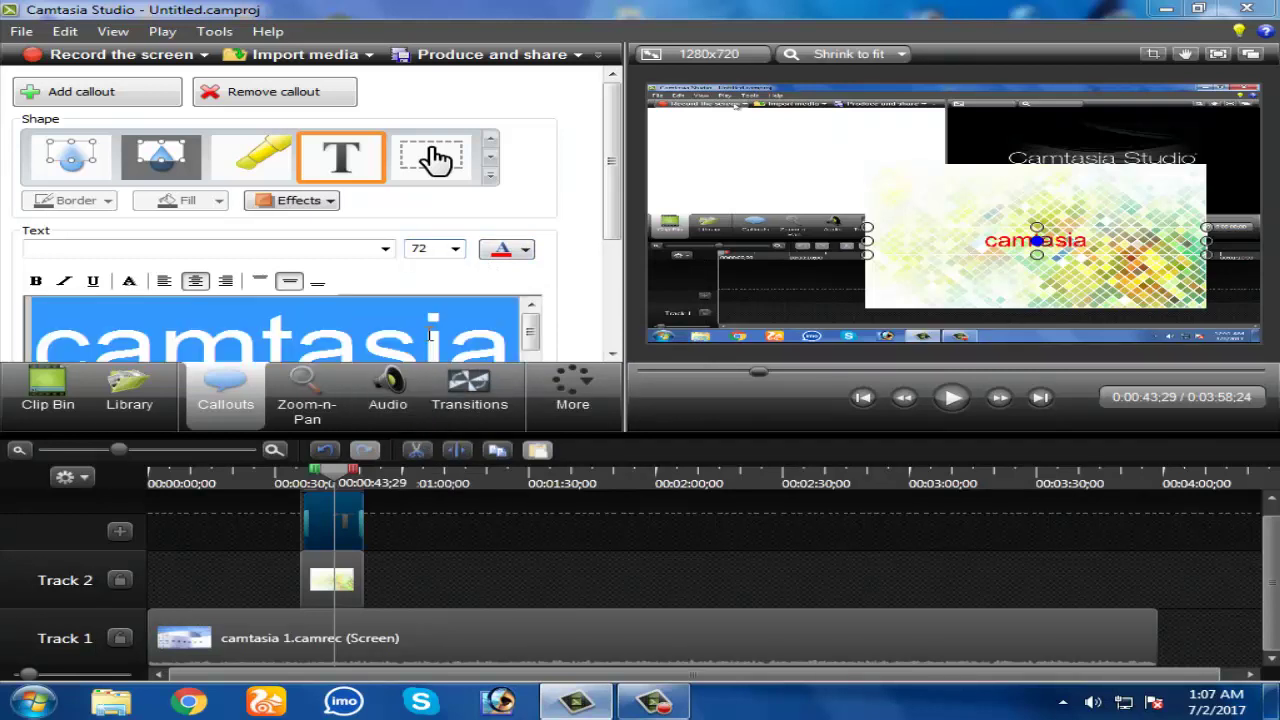
left_click(455, 249)
left_click(435, 452)
left_click(422, 251)
type("100")
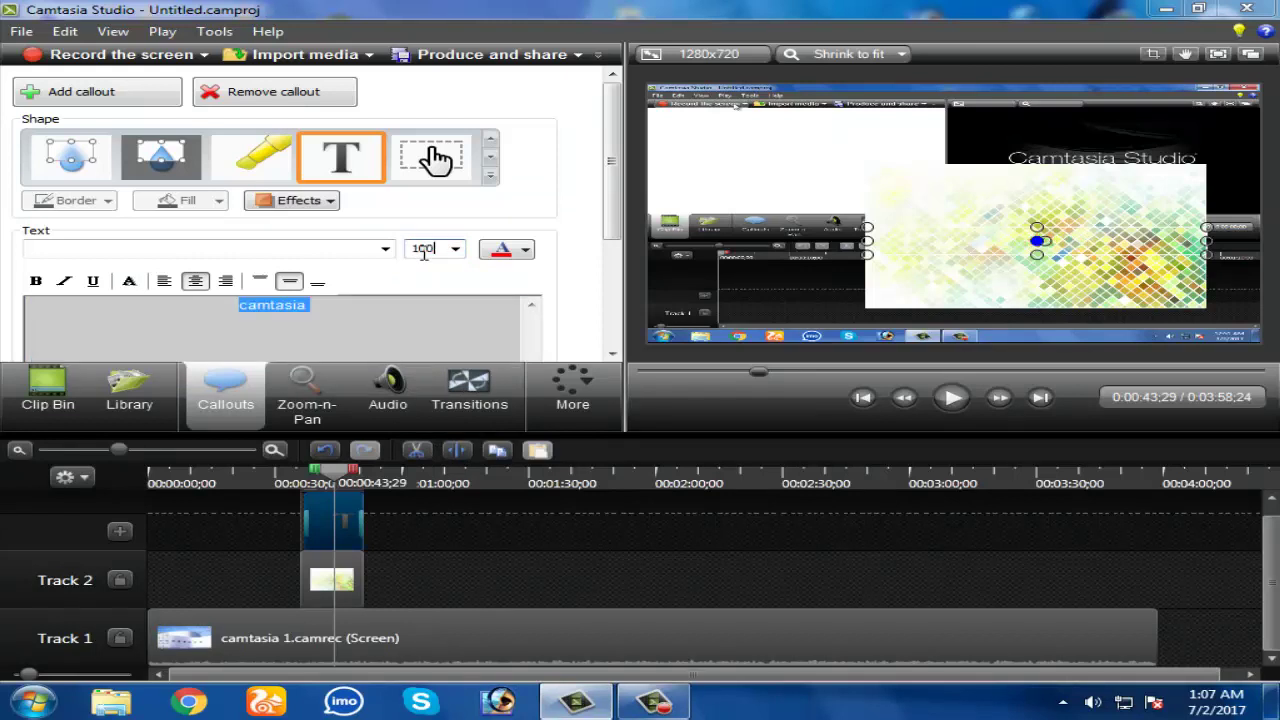
key("Return")
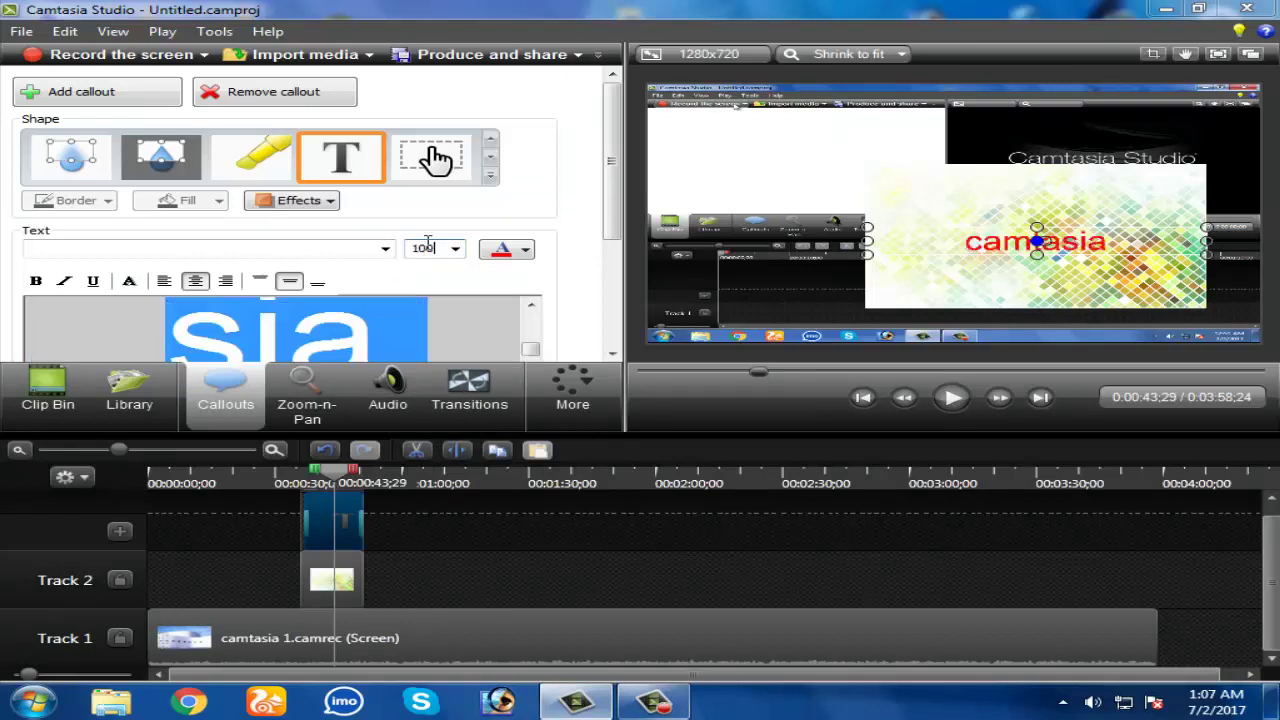
key("BackSpace")
key("BackSpace")
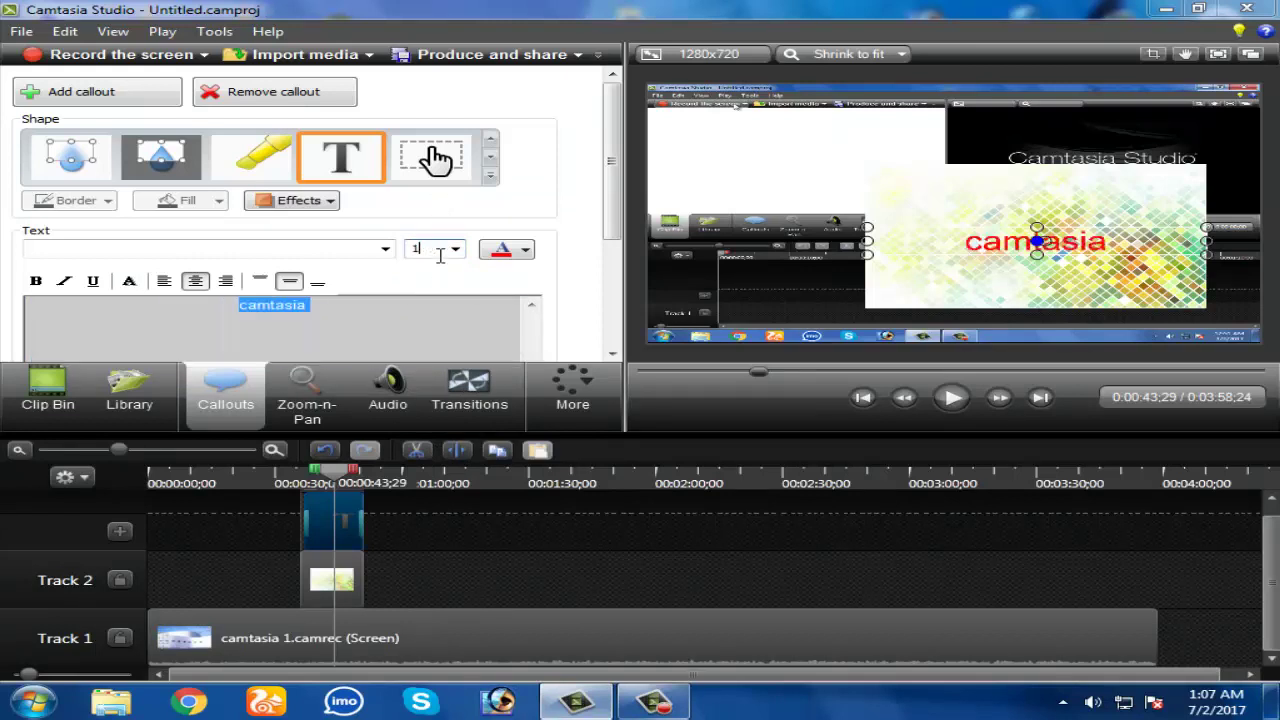
type("50")
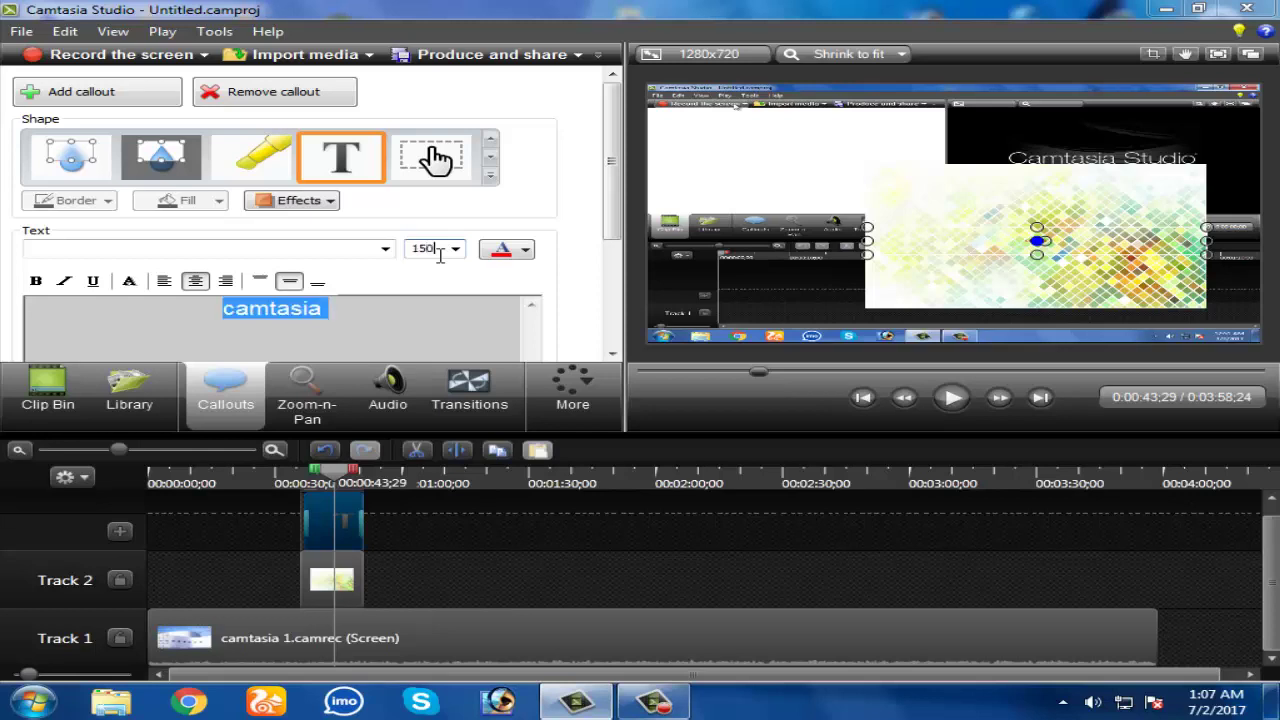
key("Return")
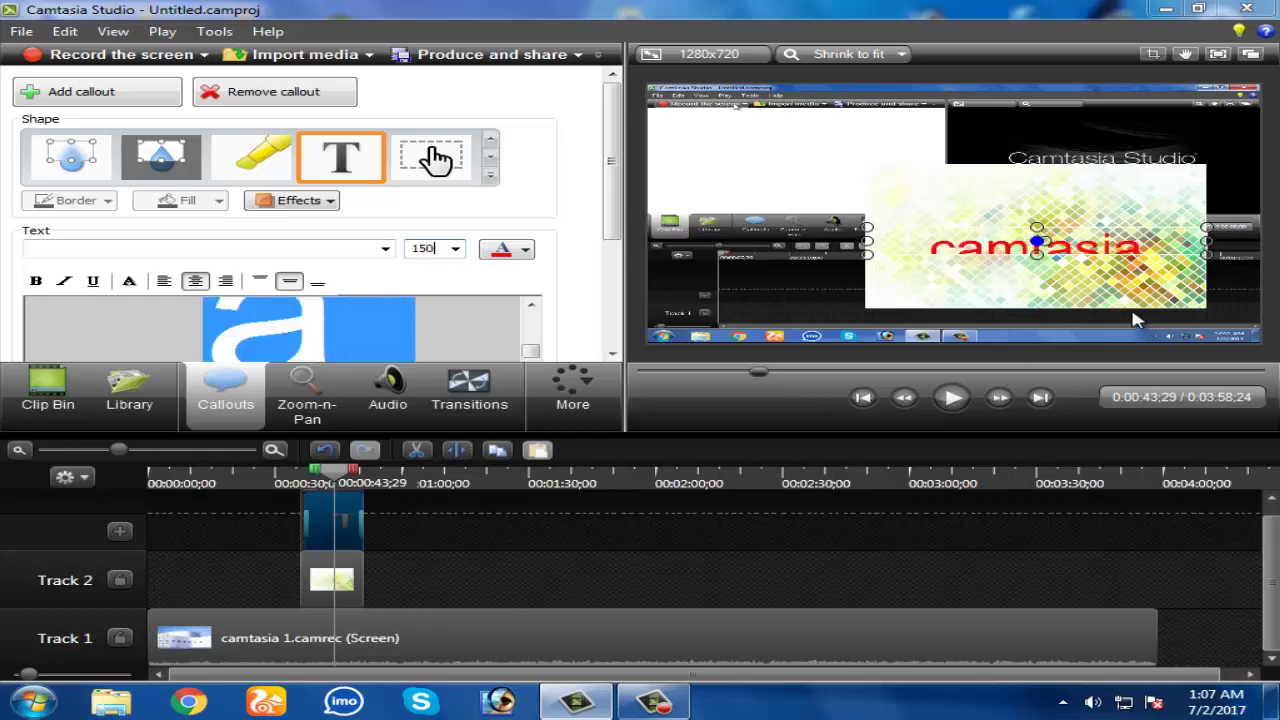
Step: Extend the title's text box down until the lettering fits, and move it up to the middle of the title background
left_click_drag(1037, 254, 1037, 307)
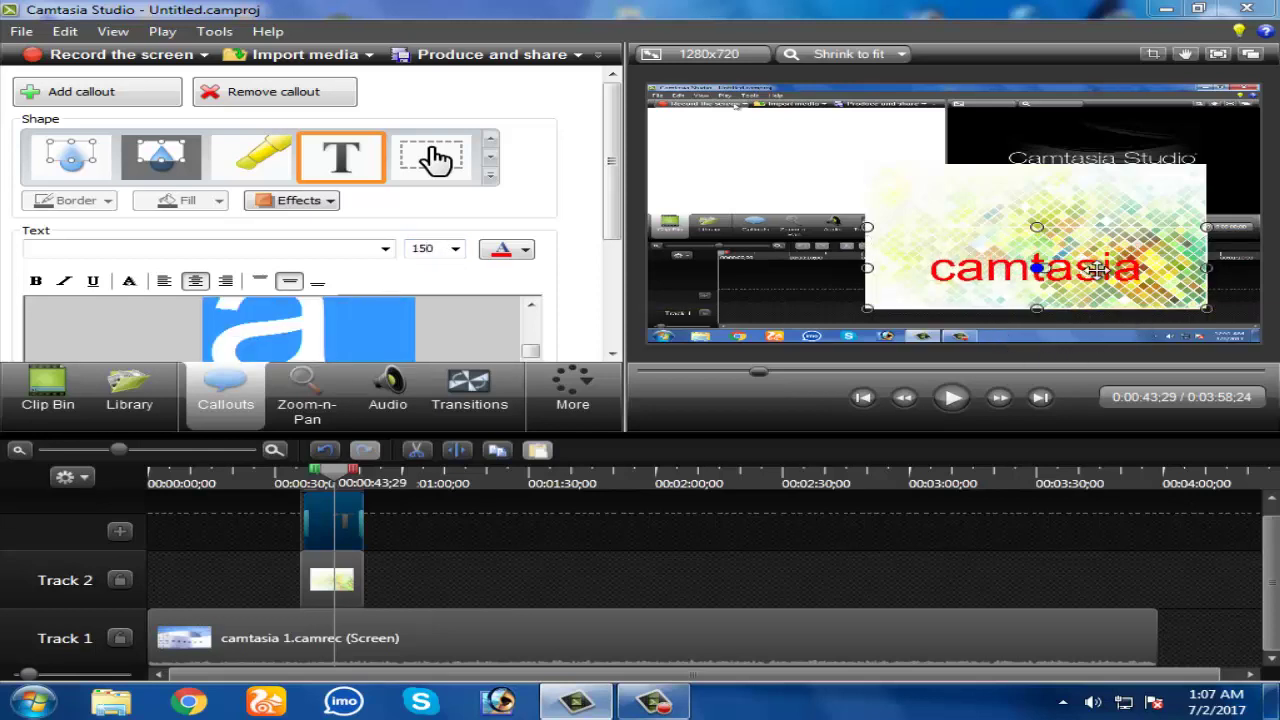
left_click_drag(1097, 268, 1097, 238)
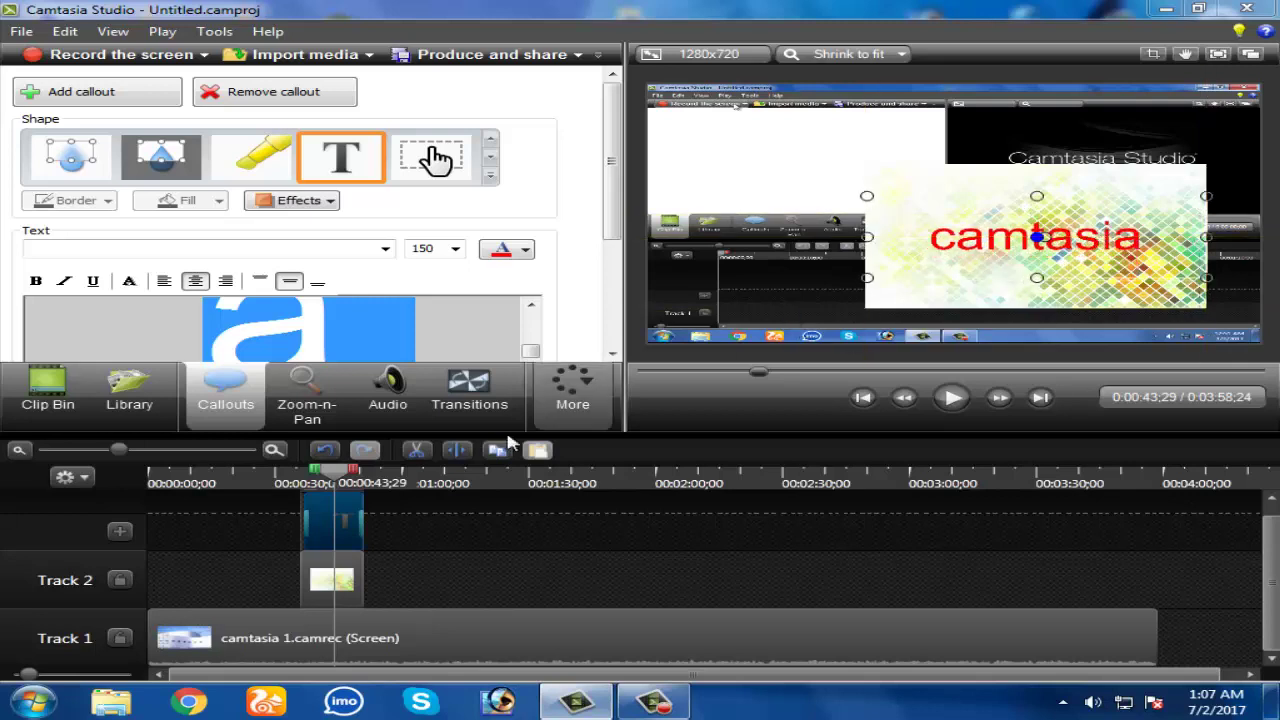
left_click(588, 582)
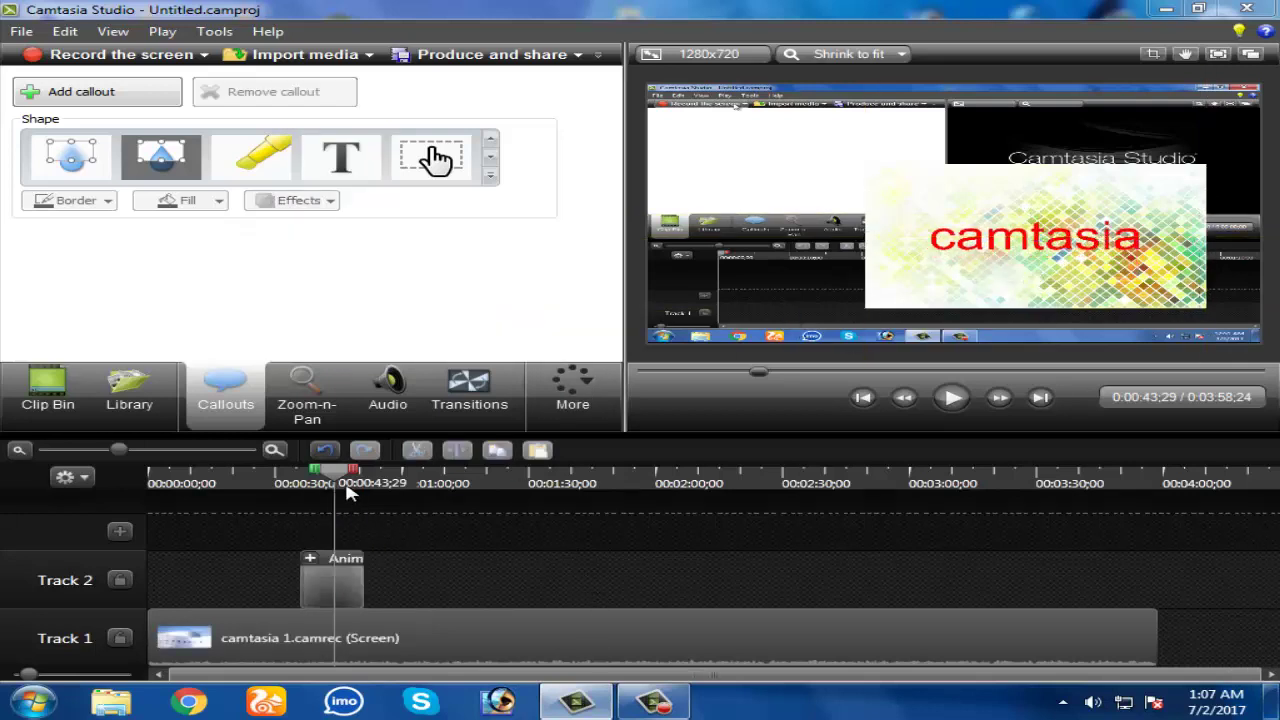
Step: Move the animated title to the start of Track 1 and place the camtasia 1.camrec clip directly after it
left_click_drag(330, 483, 300, 485)
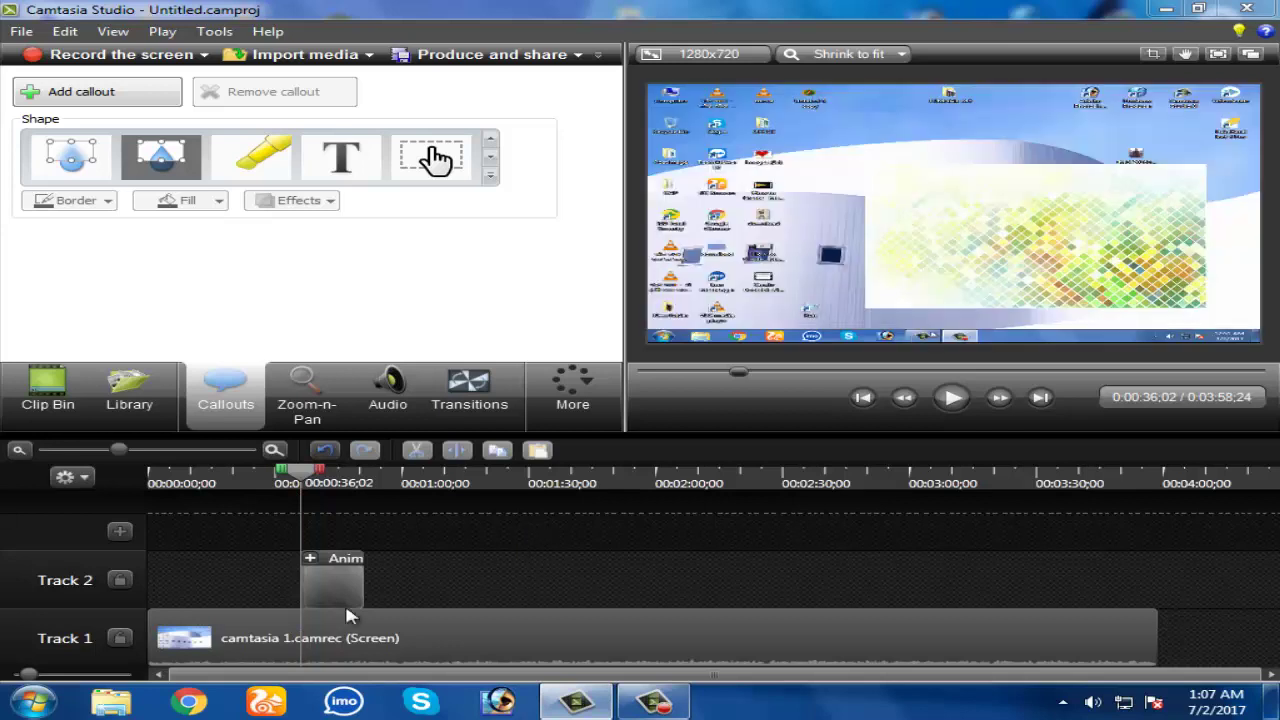
left_click_drag(292, 632, 167, 640)
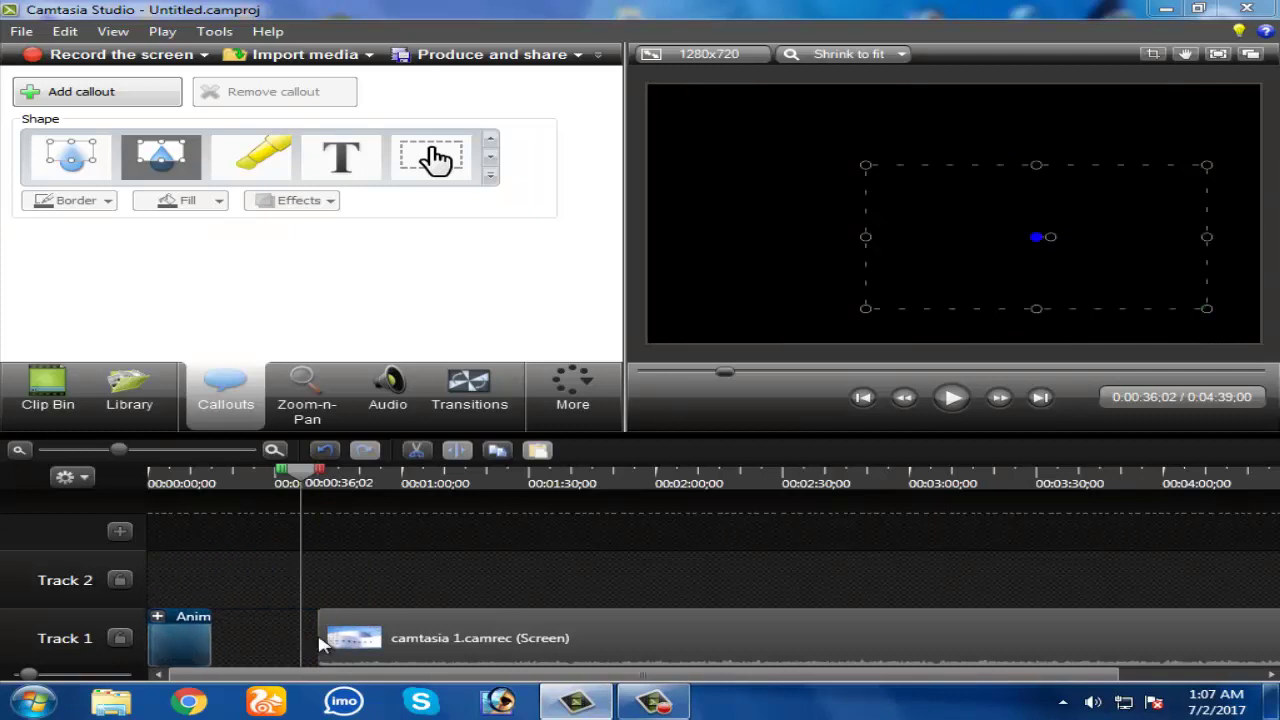
mouse_move(326, 640)
left_mouse_down()
mouse_move(219, 640)
mouse_move(306, 643)
left_mouse_up()
mouse_move(172, 660)
left_mouse_down()
mouse_move(250, 625)
mouse_move(165, 575)
mouse_move(153, 672)
left_mouse_up()
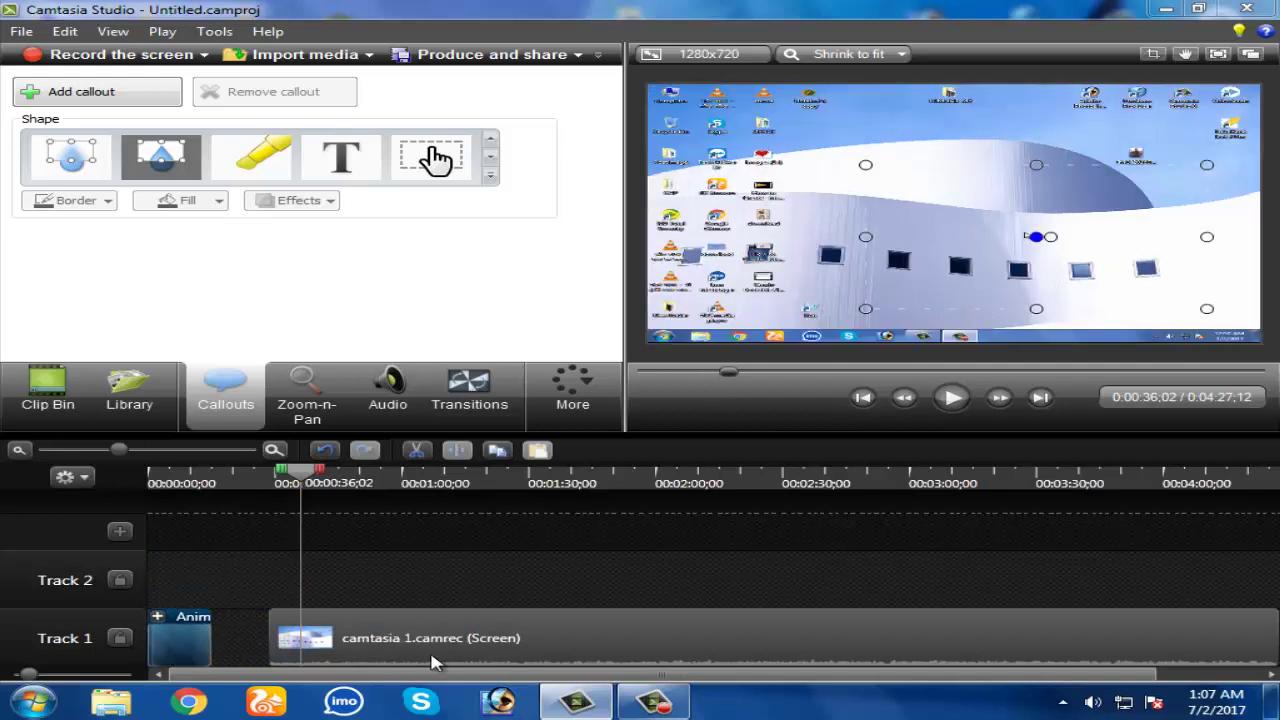
left_click_drag(437, 660, 280, 663)
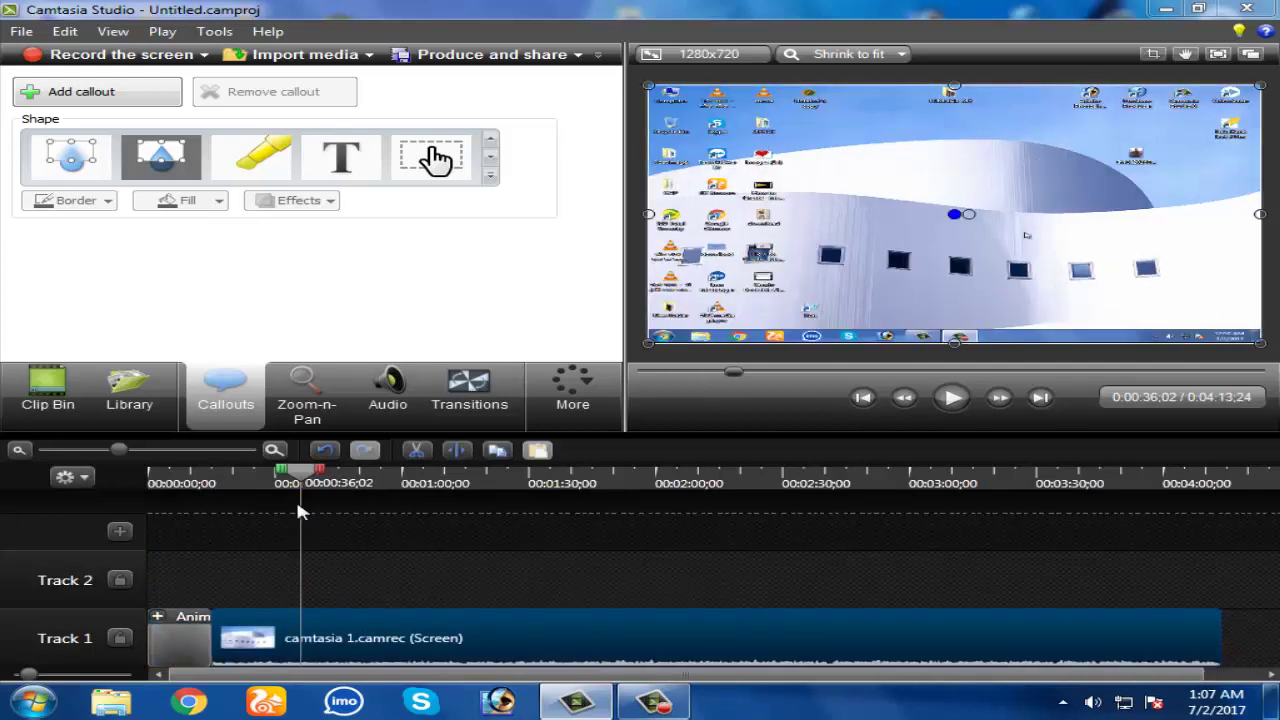
Step: Enlarge the animated title at 0:00:01;06 and reposition it so that it nearly fills the 1280x720 frame
left_click_drag(295, 485, 153, 485)
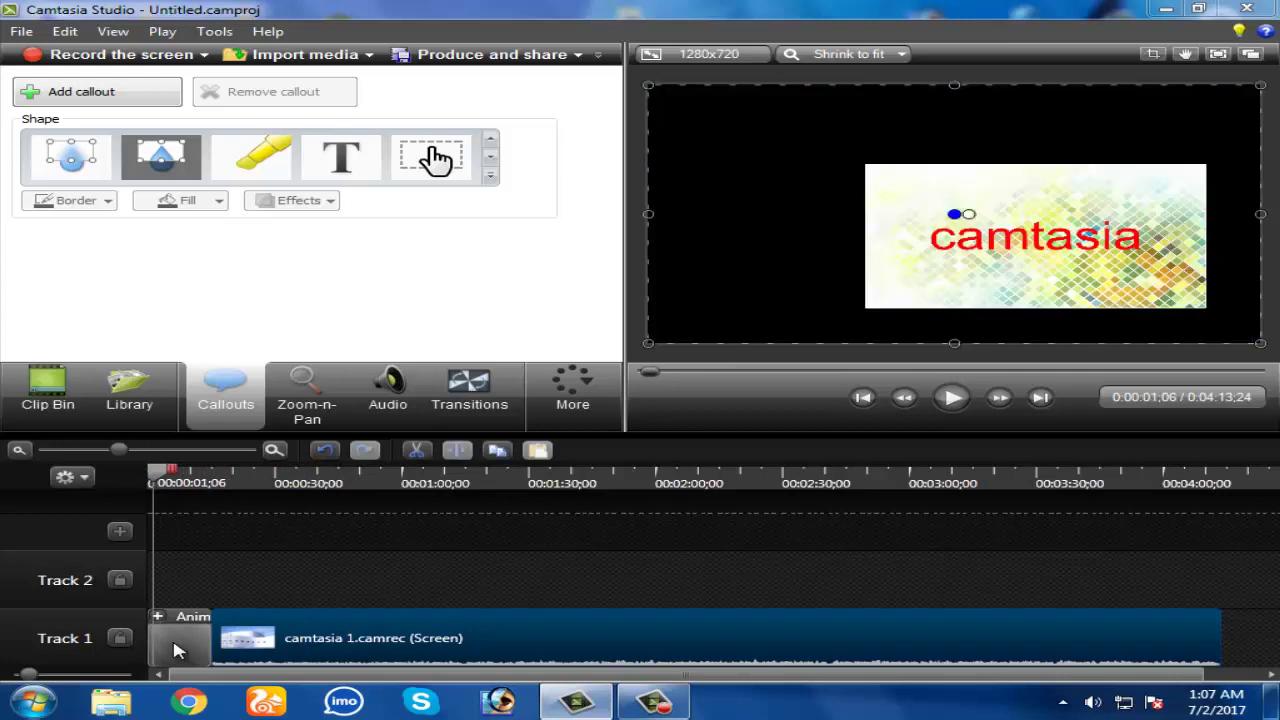
left_click(172, 652)
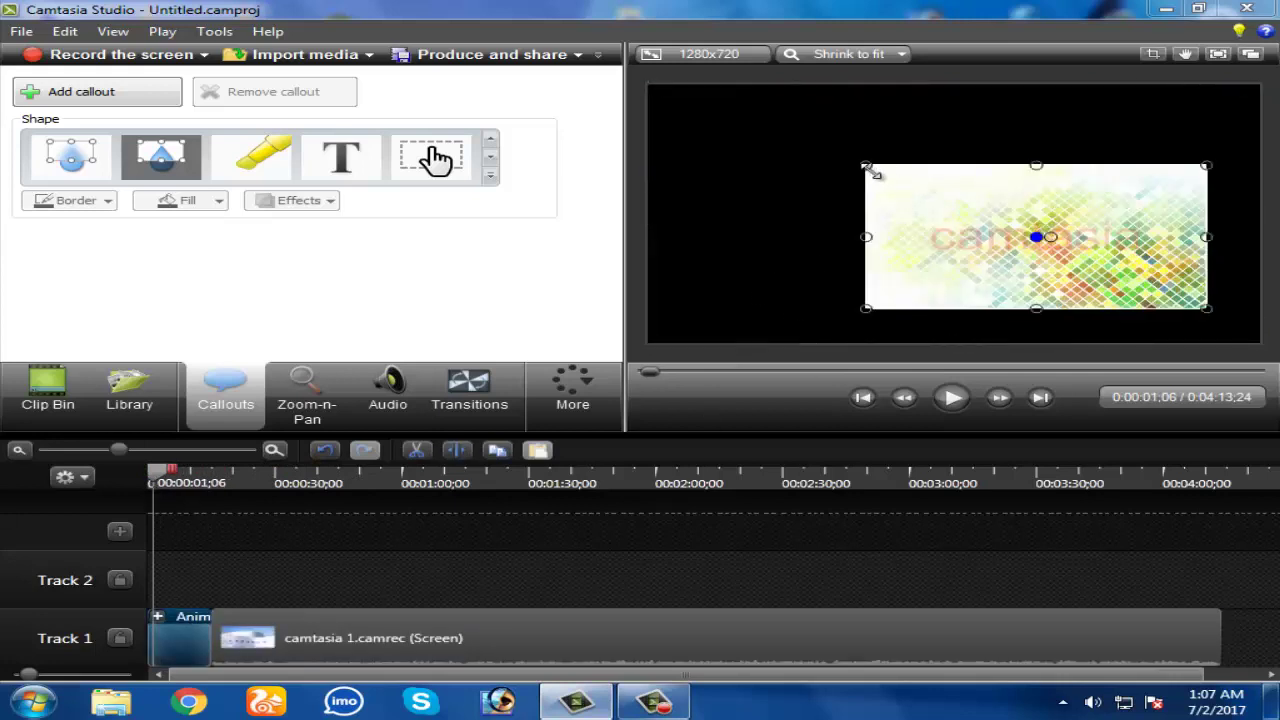
left_click_drag(788, 161, 659, 152)
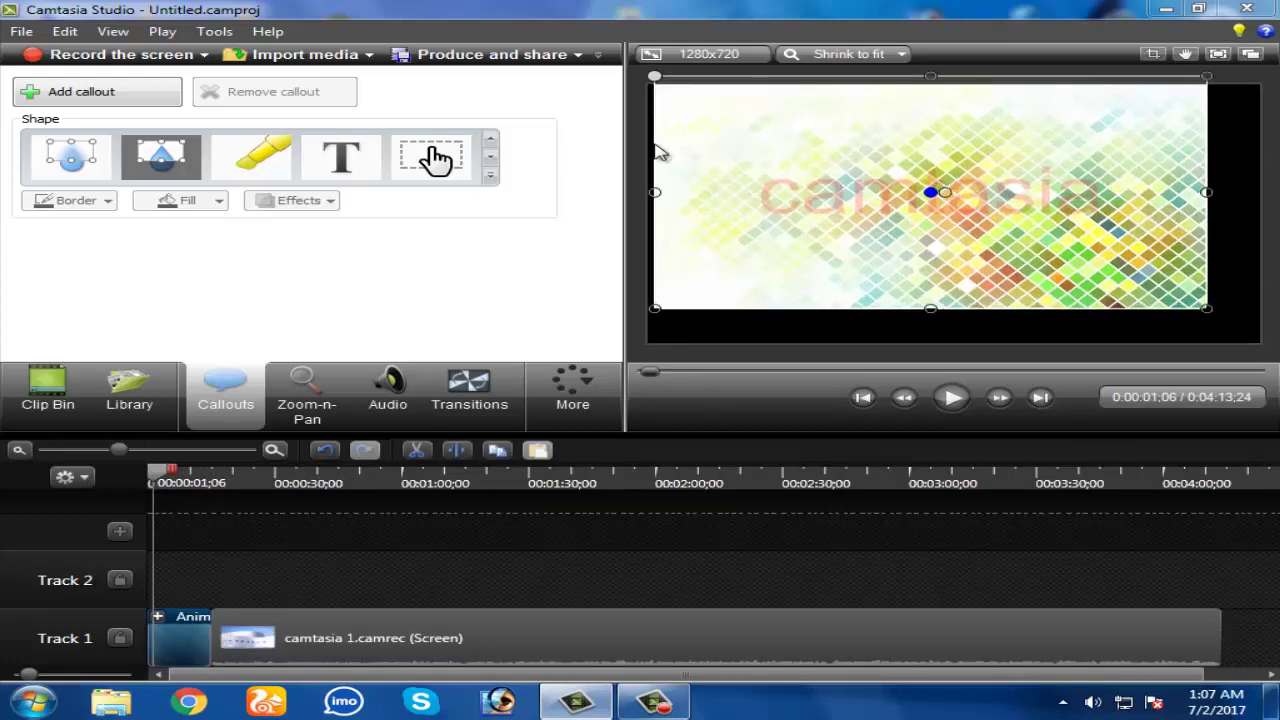
left_click_drag(1205, 307, 1266, 333)
mouse_move(1068, 254)
left_mouse_down()
mouse_move(1026, 269)
mouse_move(1053, 270)
left_mouse_up()
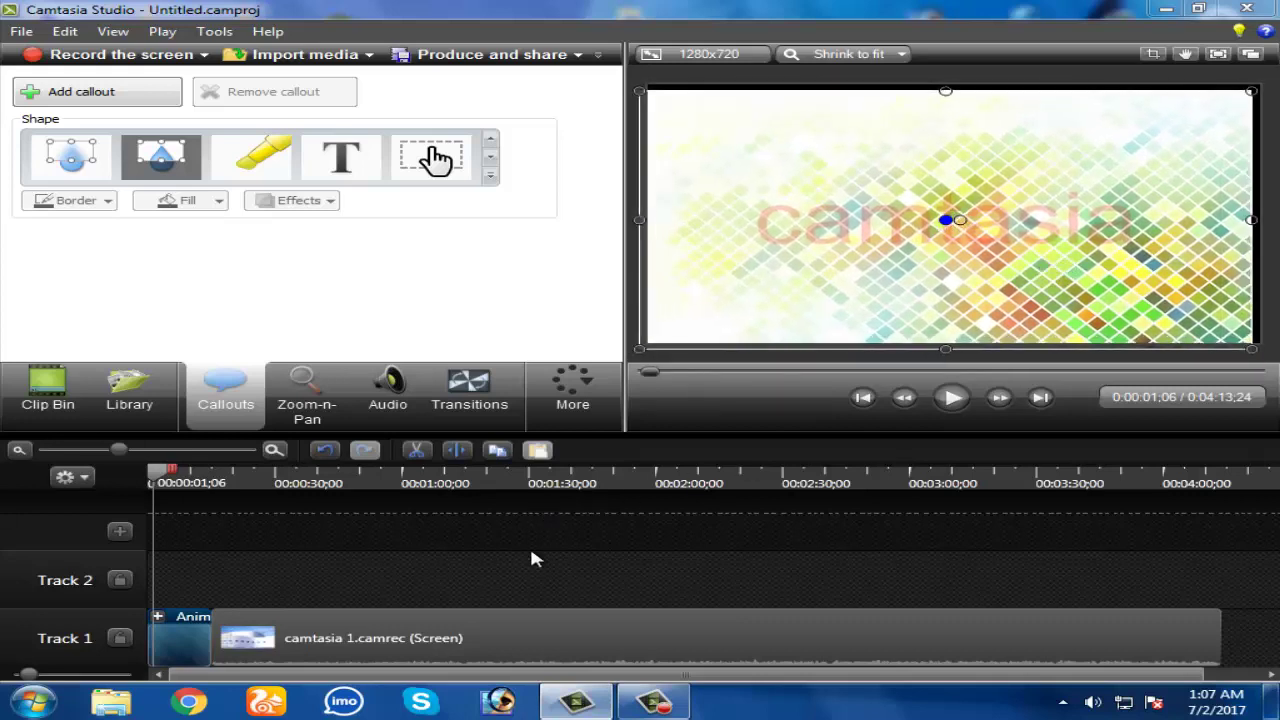
left_click(344, 564)
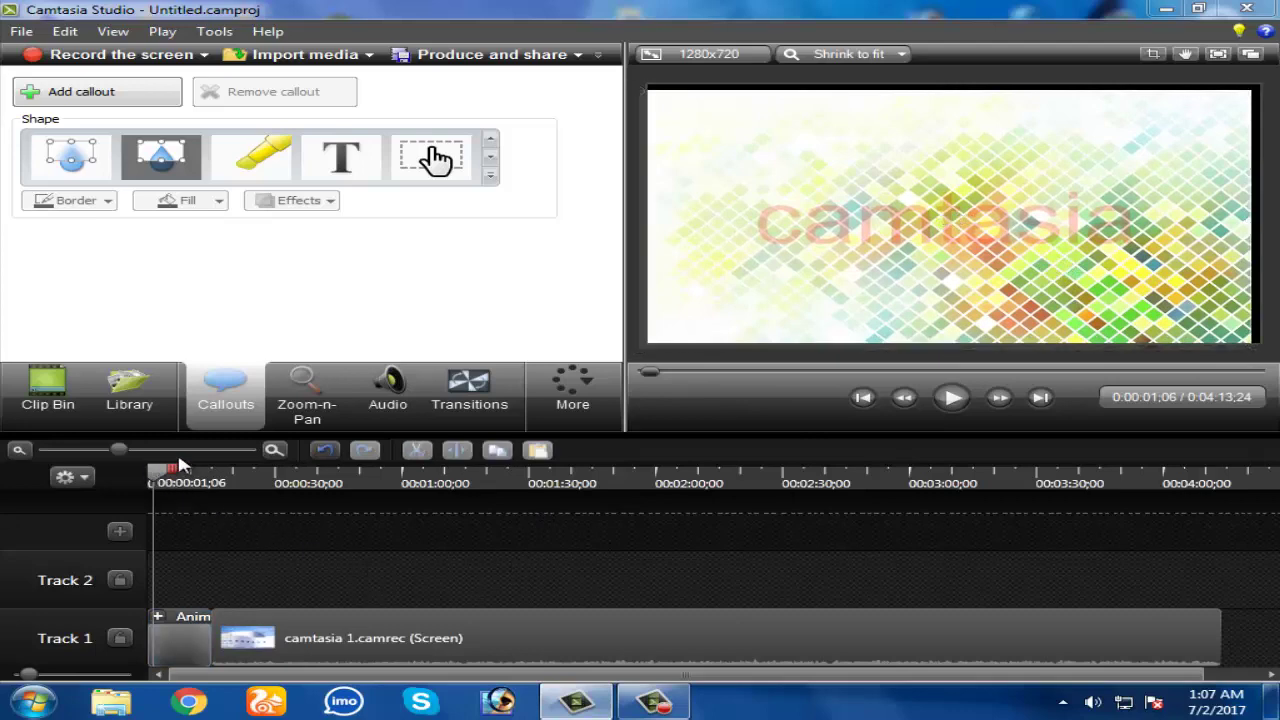
Step: Play the animated title from 0:00:05;19 past the point where the screen recording starts
left_click_drag(160, 480, 173, 480)
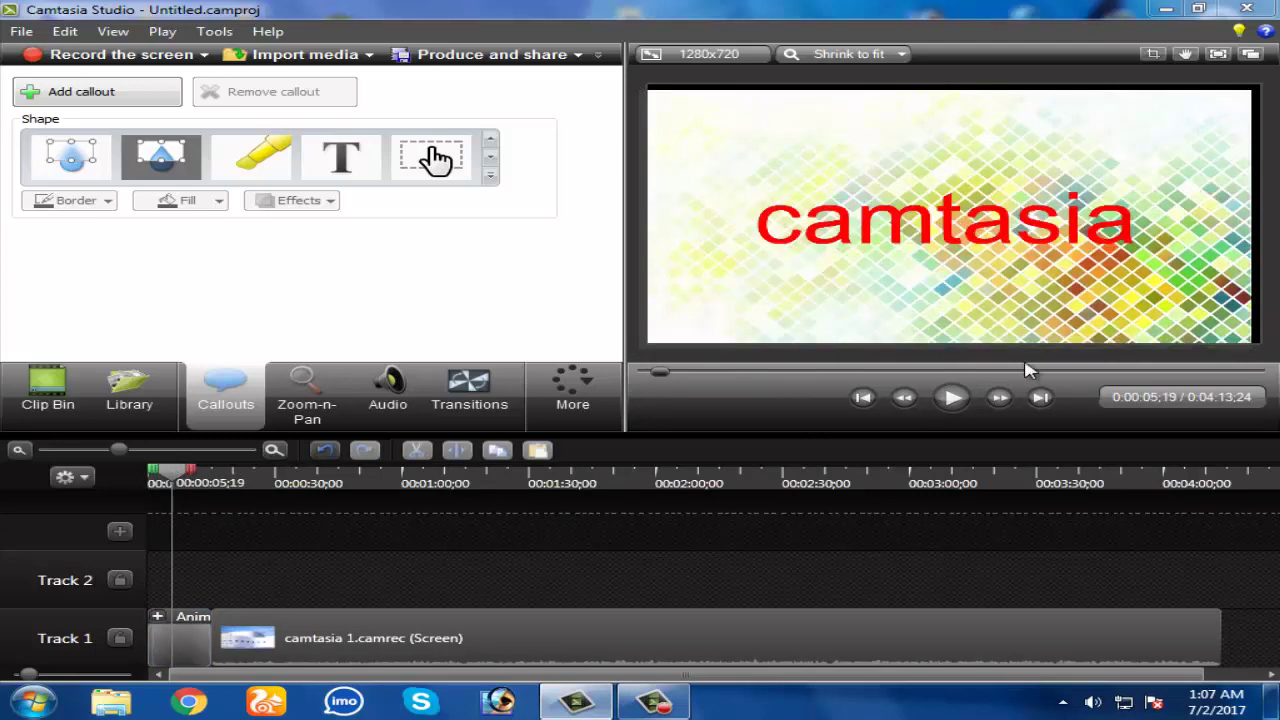
left_click(962, 401)
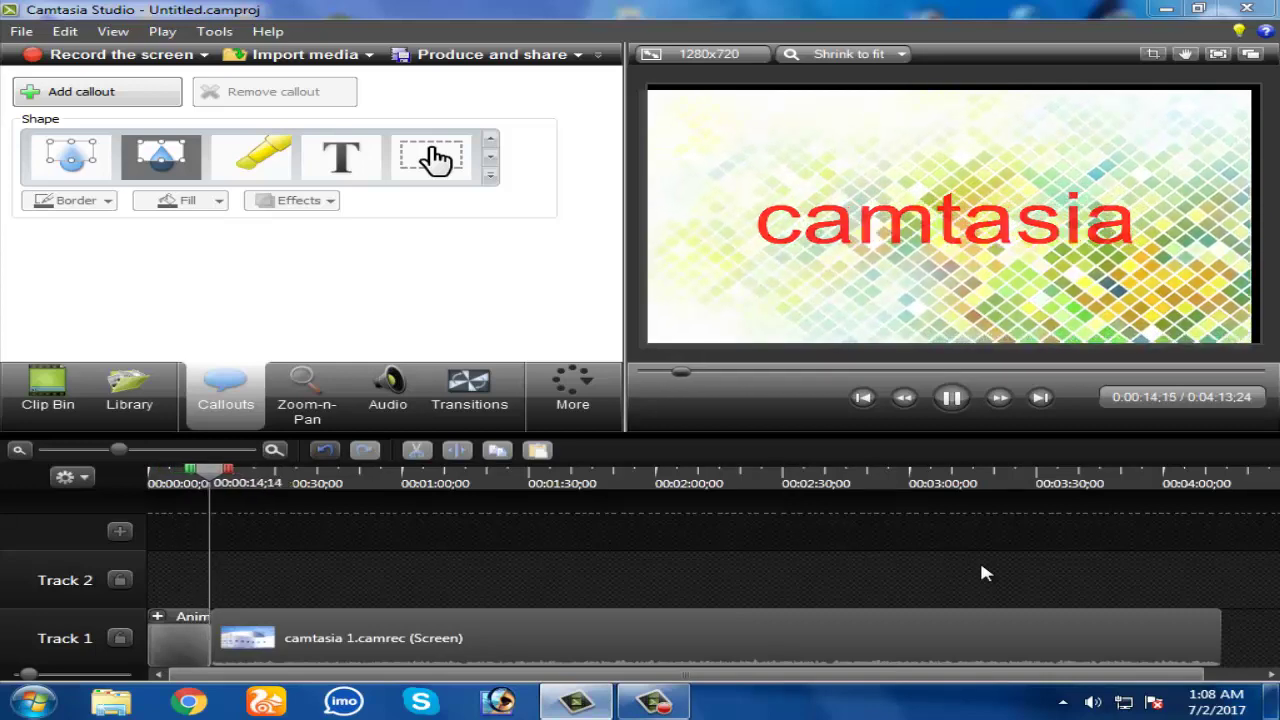
left_click(951, 397)
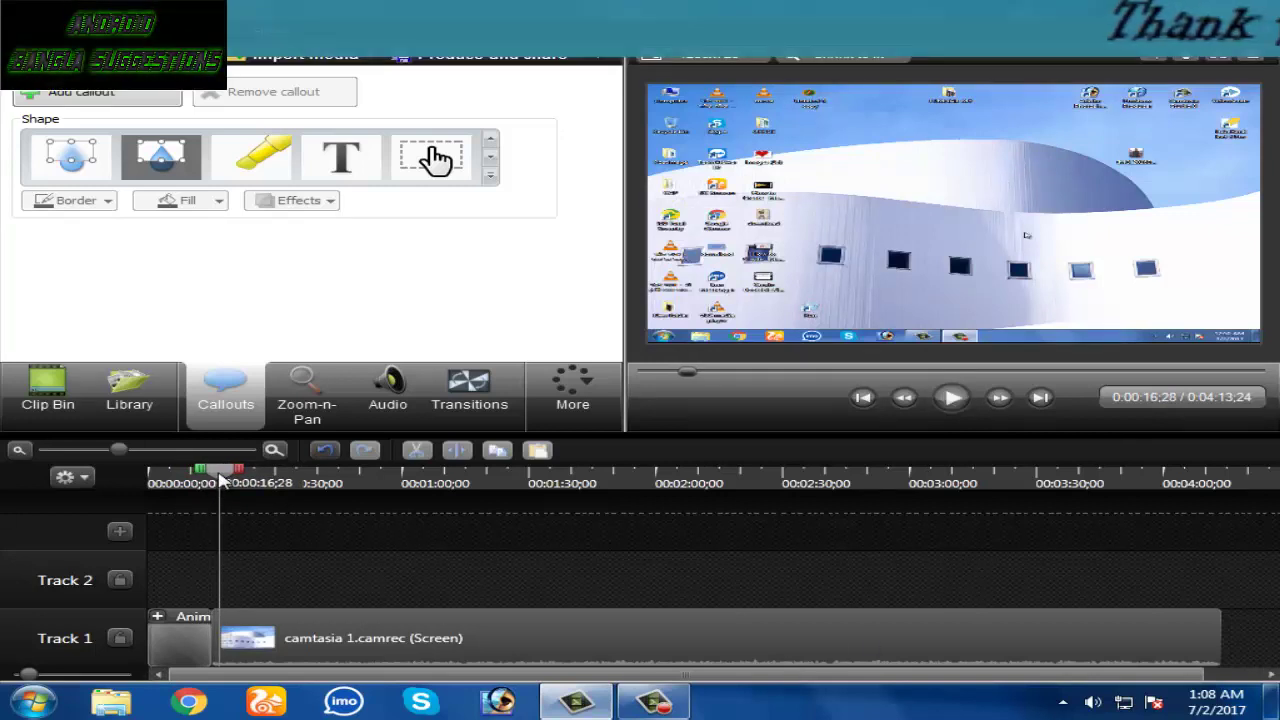
Step: Return the playhead to 0:00:00;00 and add the Short clip from Music - Aurin Bee to the start of Track 2
left_click_drag(222, 482, 128, 472)
left_click(129, 395)
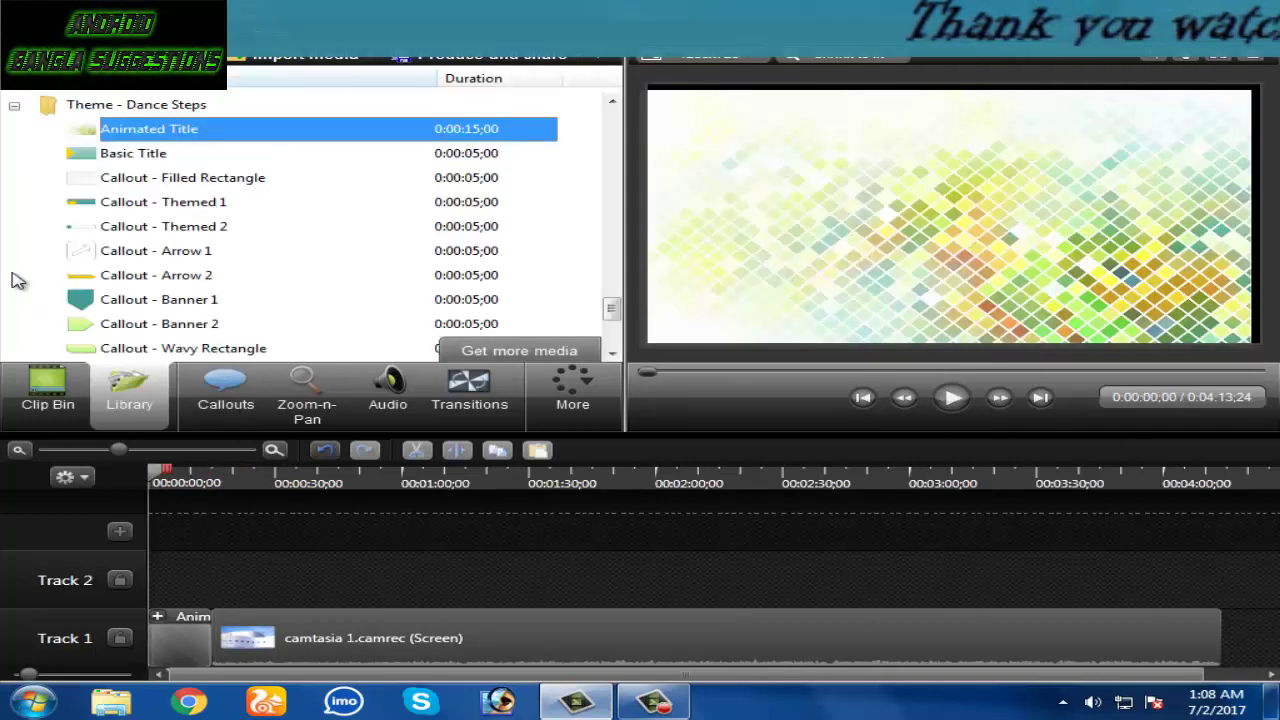
scroll(14, 222, "up", 15)
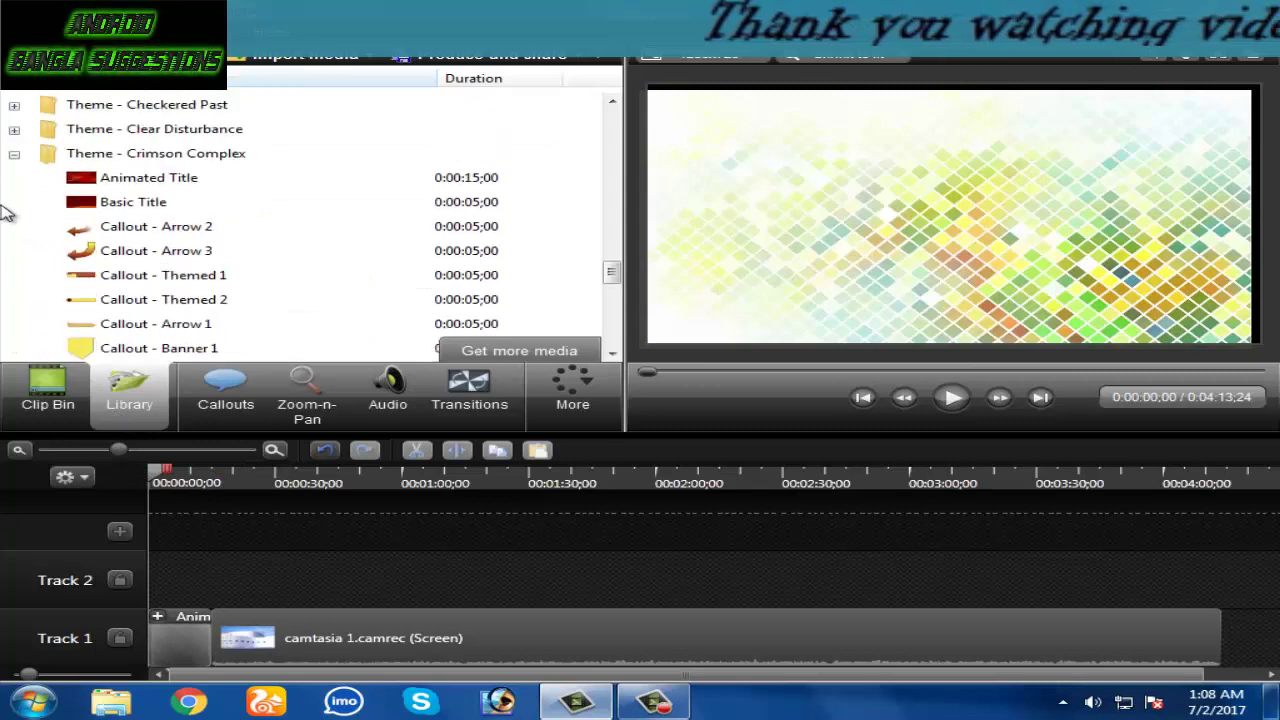
scroll(9, 208, "up", 15)
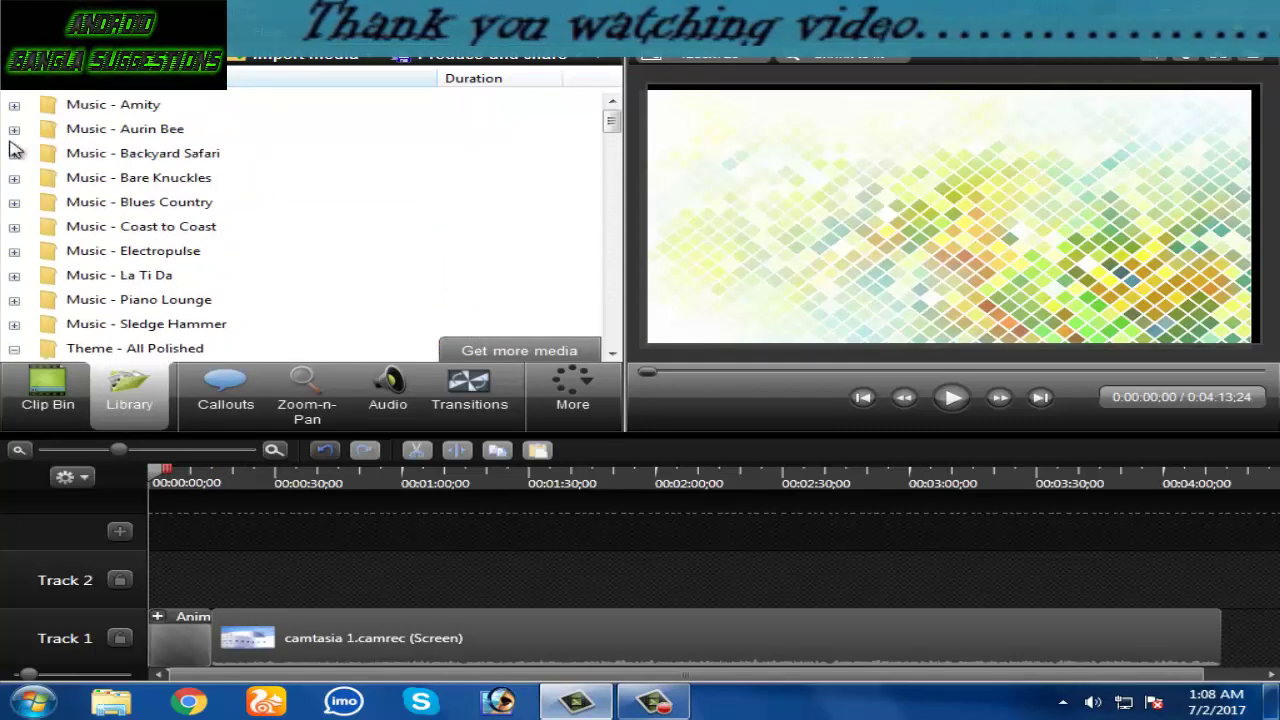
left_click(14, 130)
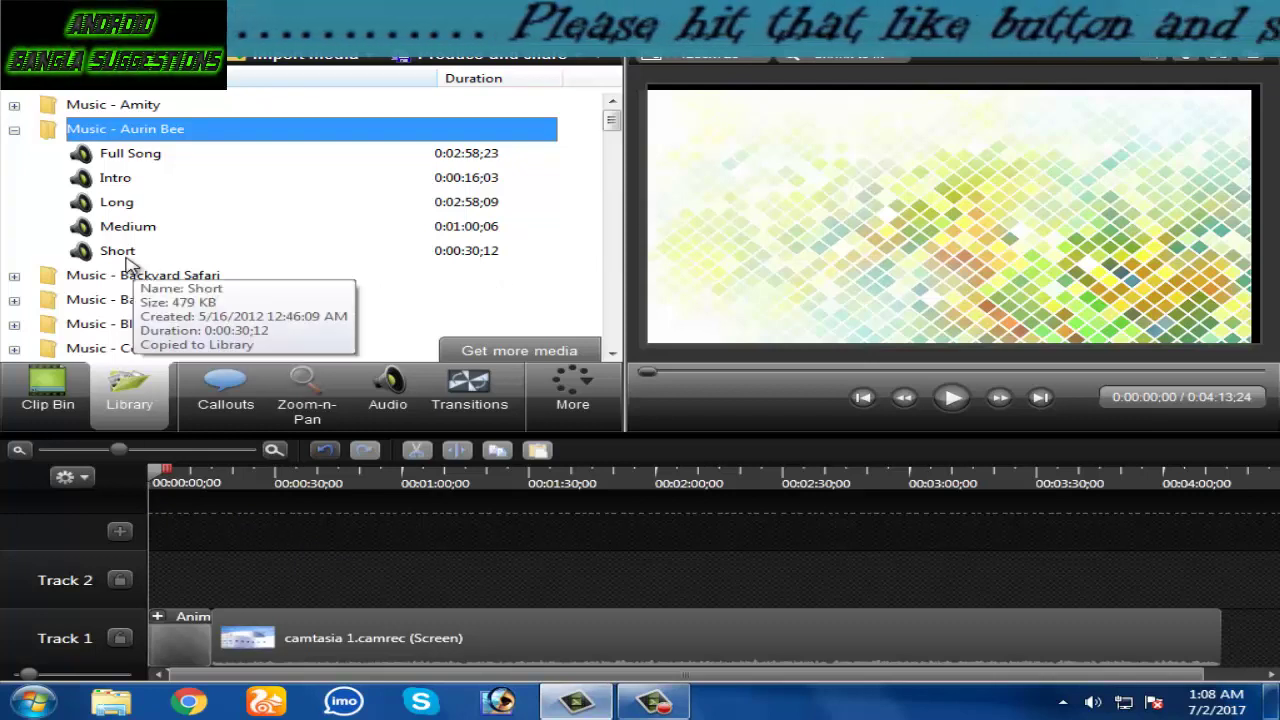
left_click_drag(120, 252, 222, 582)
Step: Move the playhead to 0:00:15;00 and shift the camtasia 1.camrec clip on Track 1 to start at about 0:01:06
left_click_drag(152, 478, 212, 530)
left_click_drag(335, 640, 553, 628)
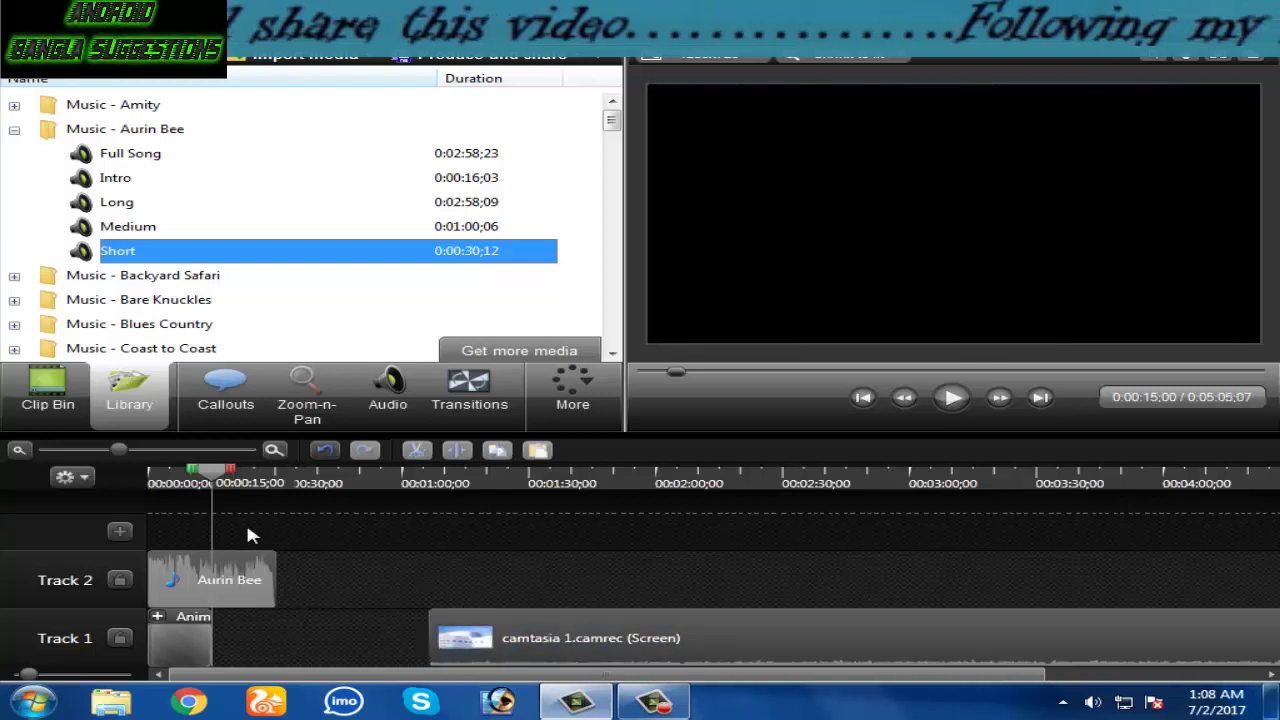
Step: Select the animated title clip on Track 1 and move the playhead to 0:00:22;21
left_click_drag(222, 487, 167, 485)
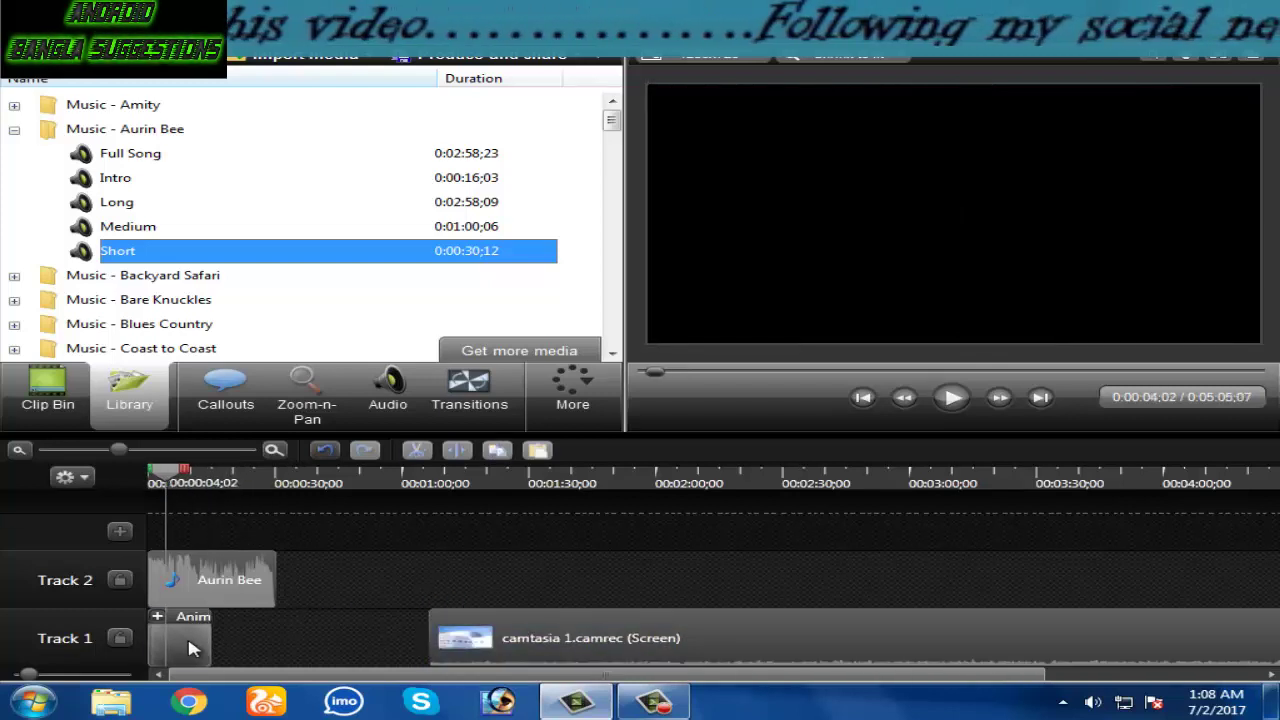
left_click(193, 648)
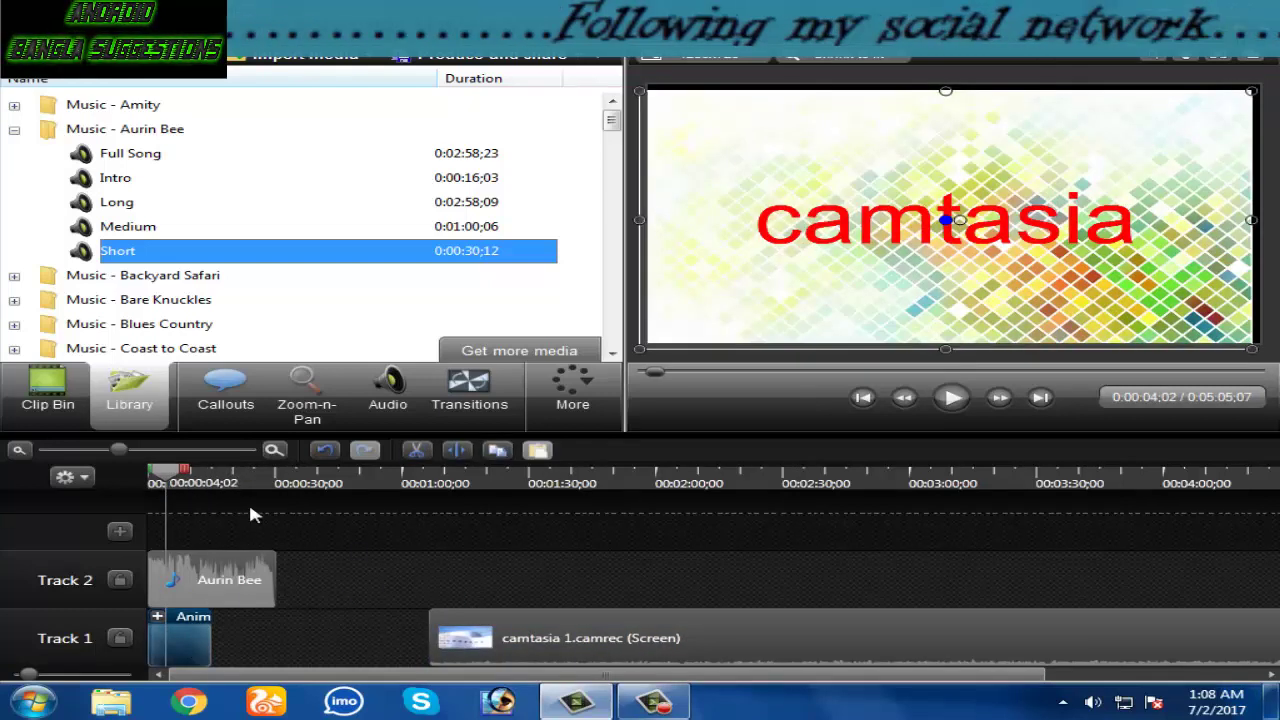
left_click(240, 476)
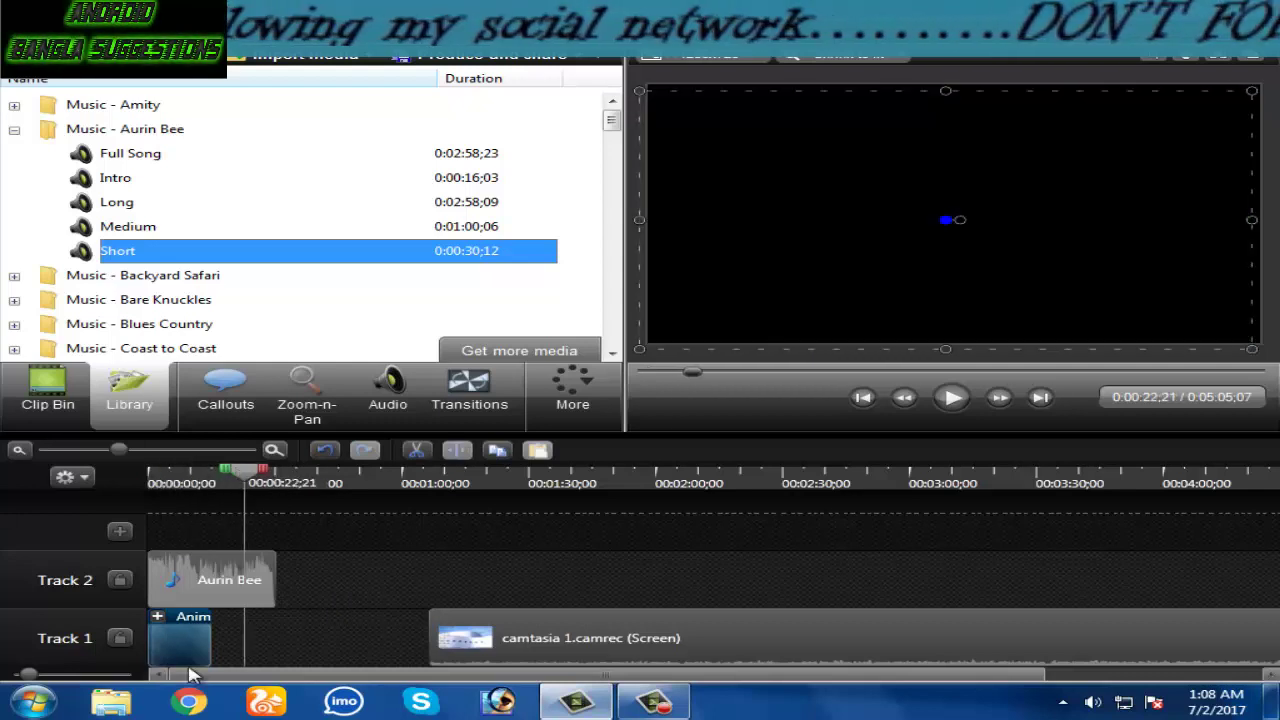
Step: Split the Aurin Bee music on Track 2 at 0:00:15;00 and delete the part after the split
left_click_drag(358, 580, 333, 613)
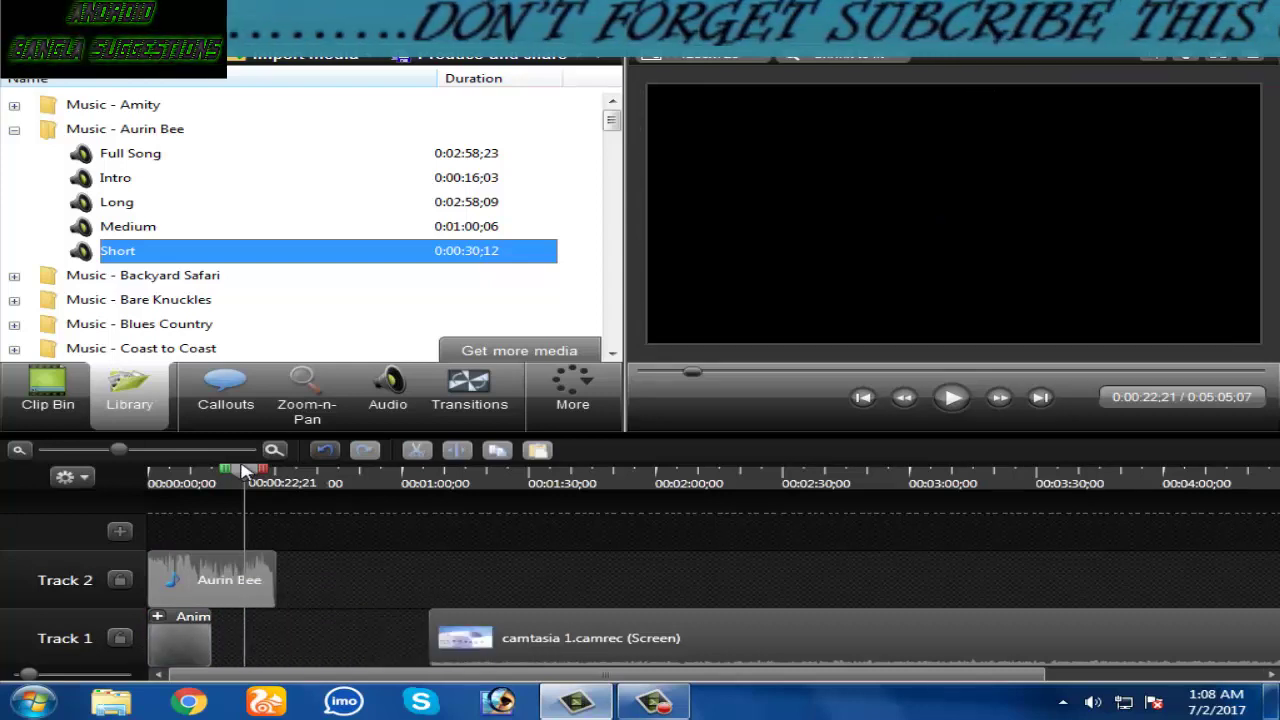
left_click_drag(243, 470, 212, 472)
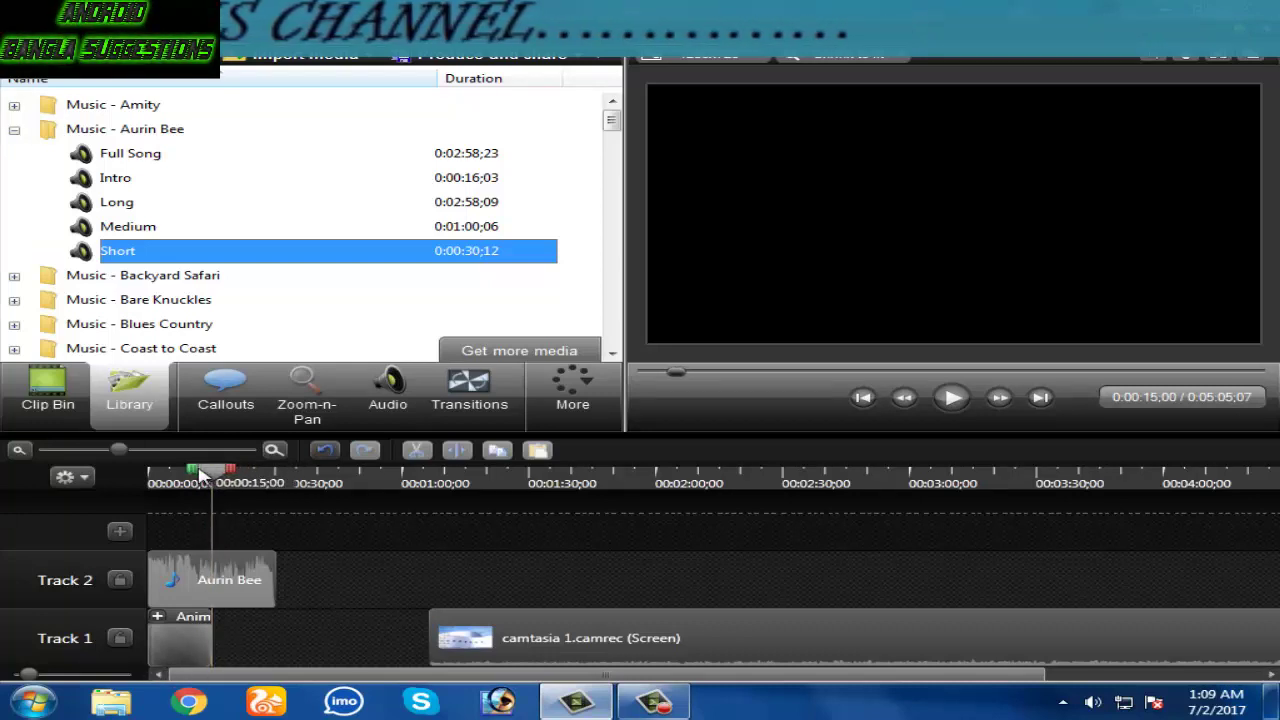
left_click(235, 578)
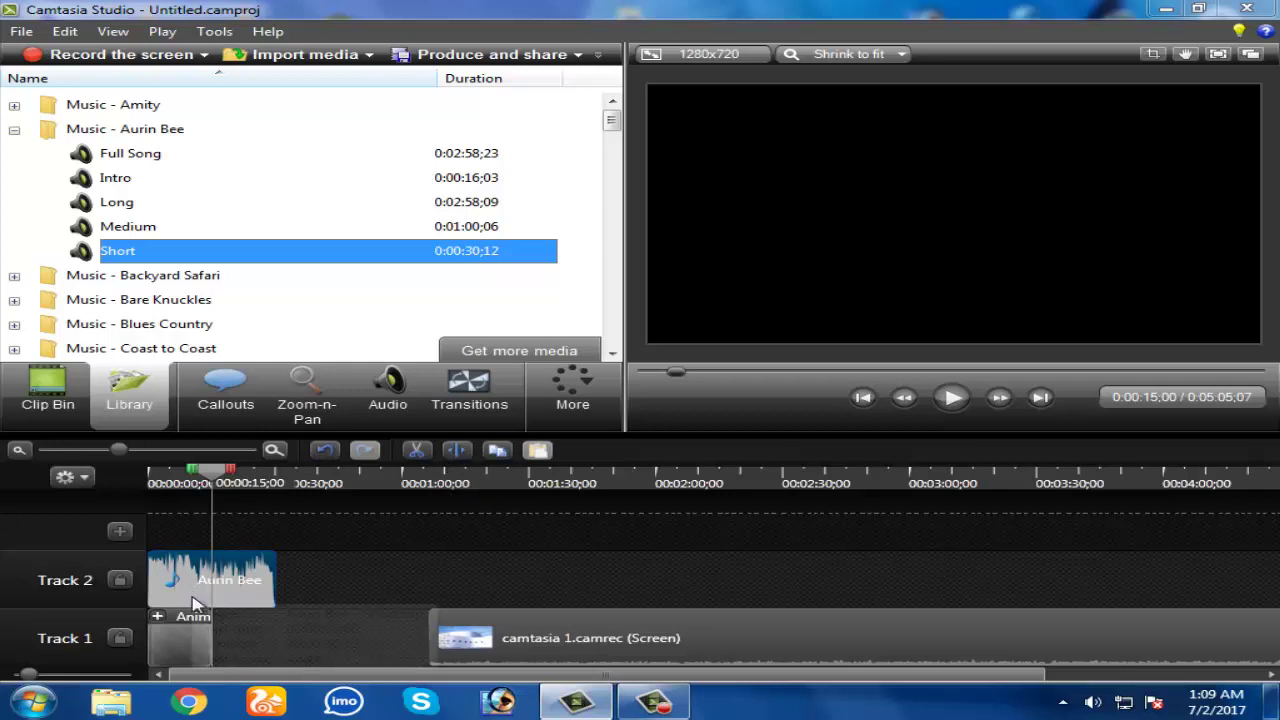
left_click(457, 452)
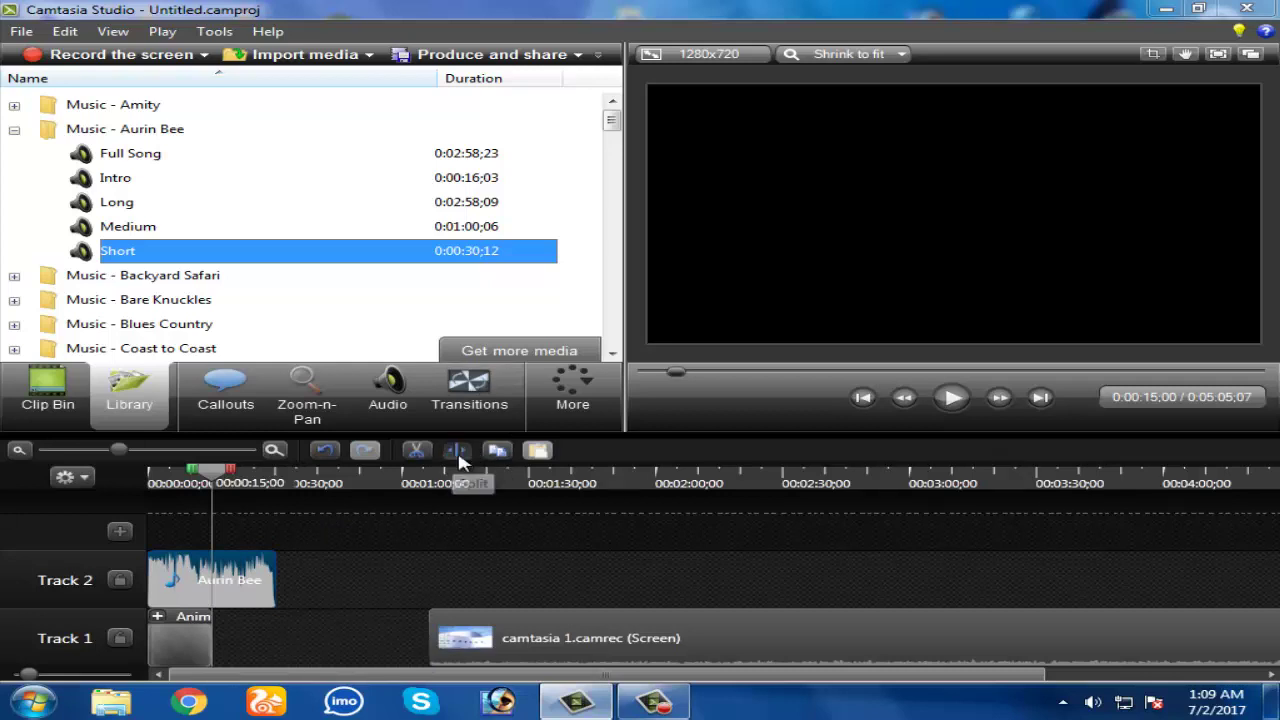
mouse_move(258, 578)
left_mouse_down()
mouse_move(360, 580)
mouse_move(282, 585)
left_mouse_up()
right_click(281, 585)
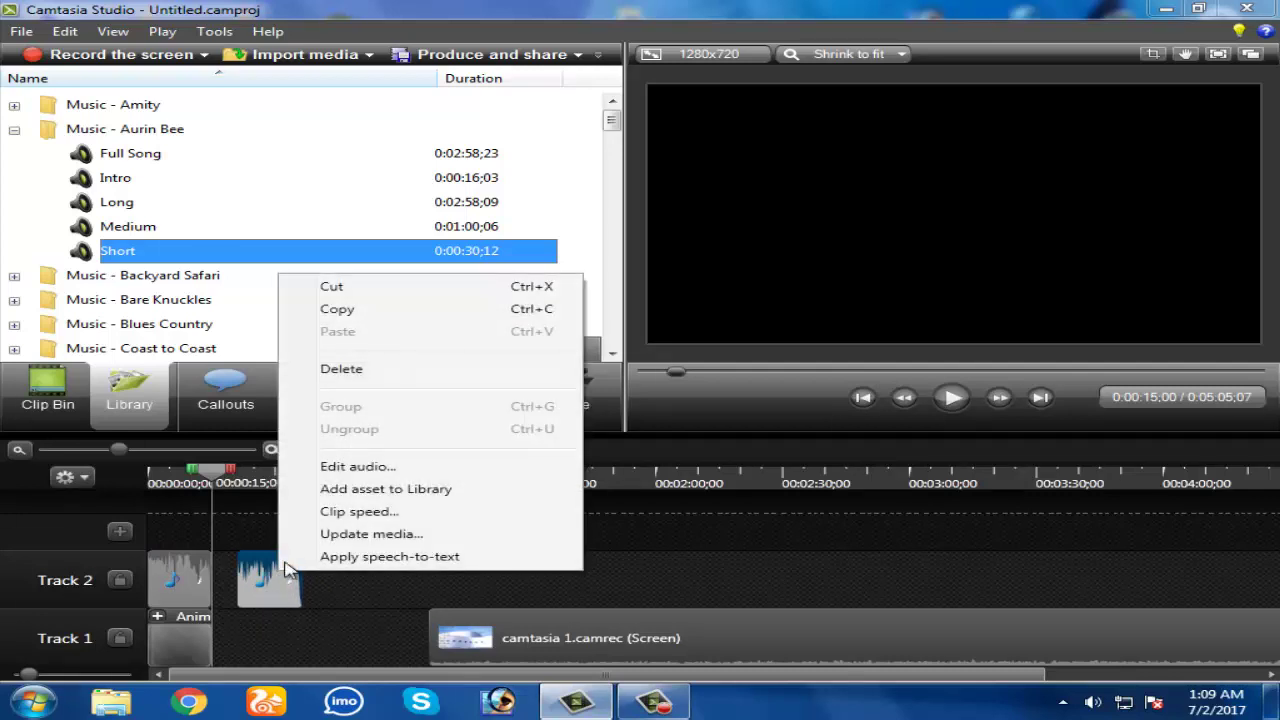
left_click(337, 368)
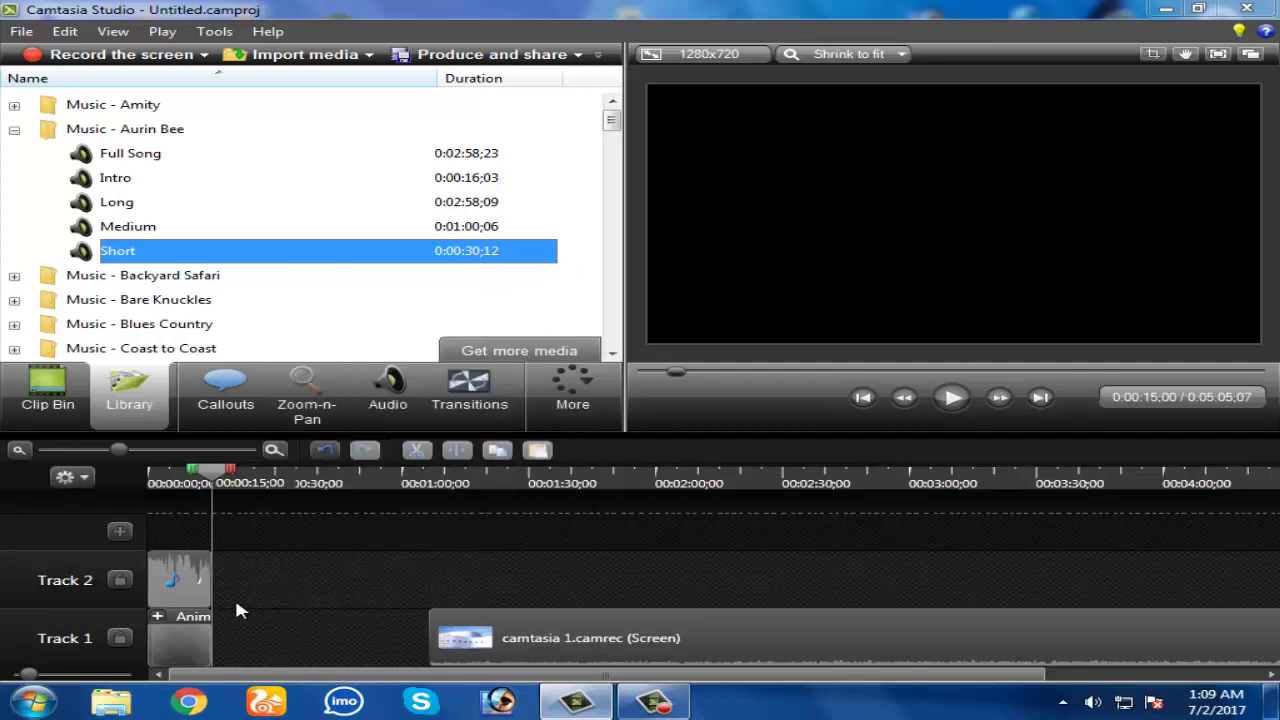
Step: Play the animated title with its trimmed music from 0:00:00;00 to about 0:00:08;03
left_click(192, 592)
left_click(198, 651)
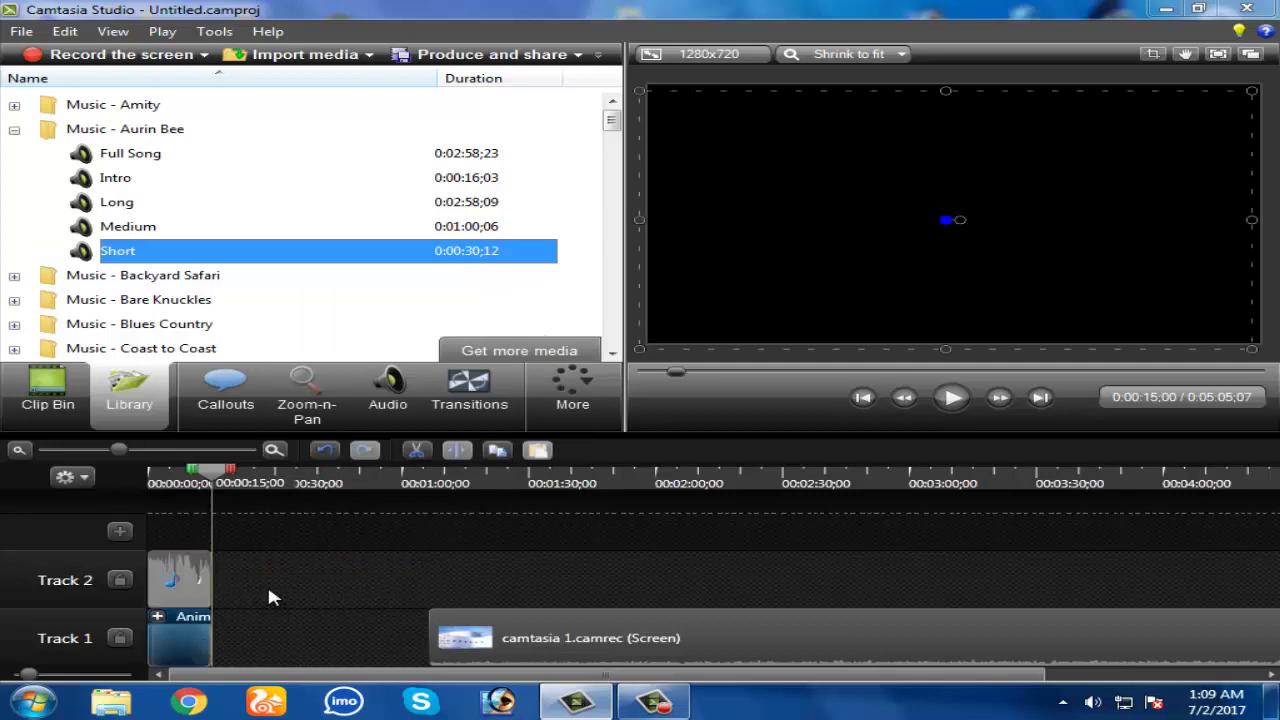
left_click_drag(208, 476, 137, 502)
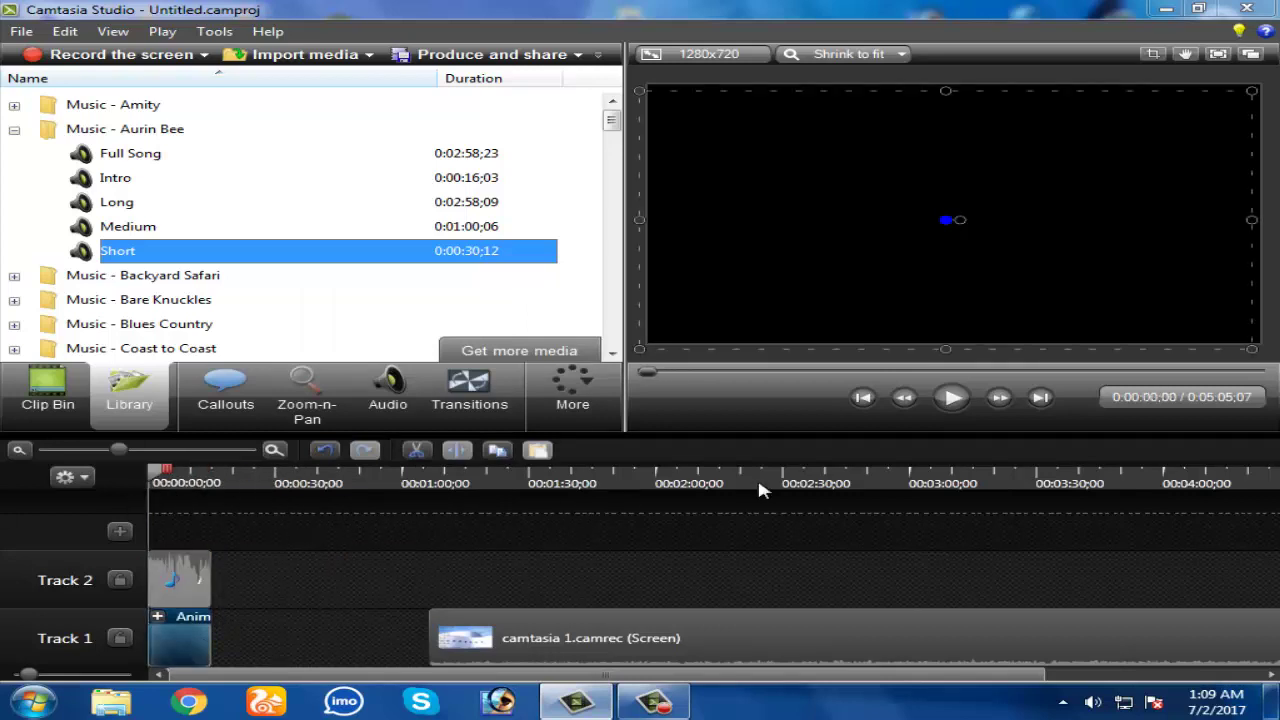
left_click(948, 398)
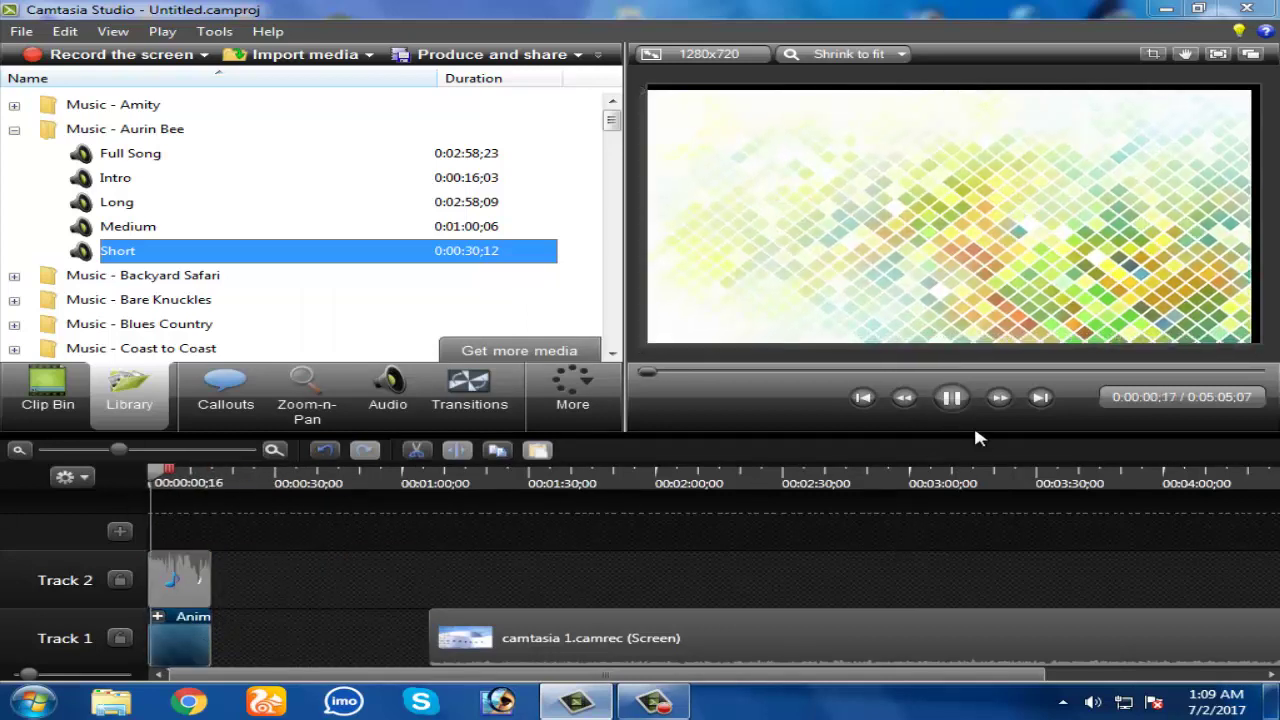
left_click(957, 404)
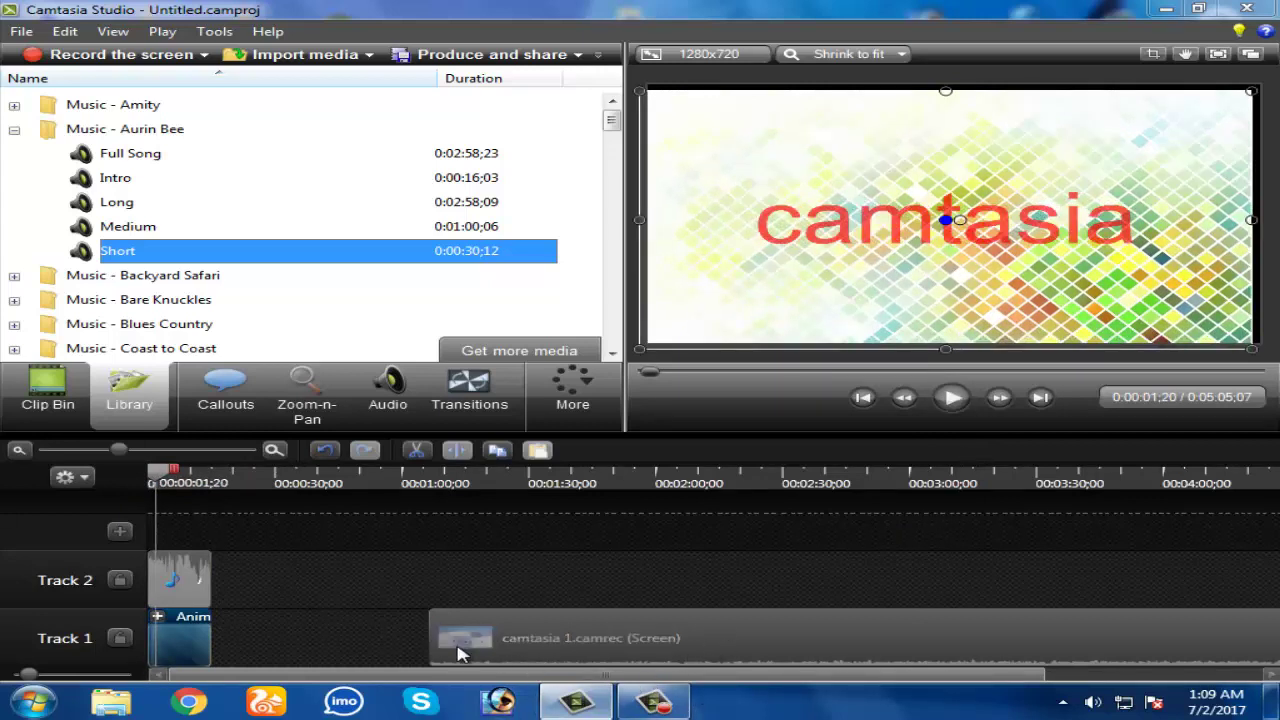
left_click(958, 400)
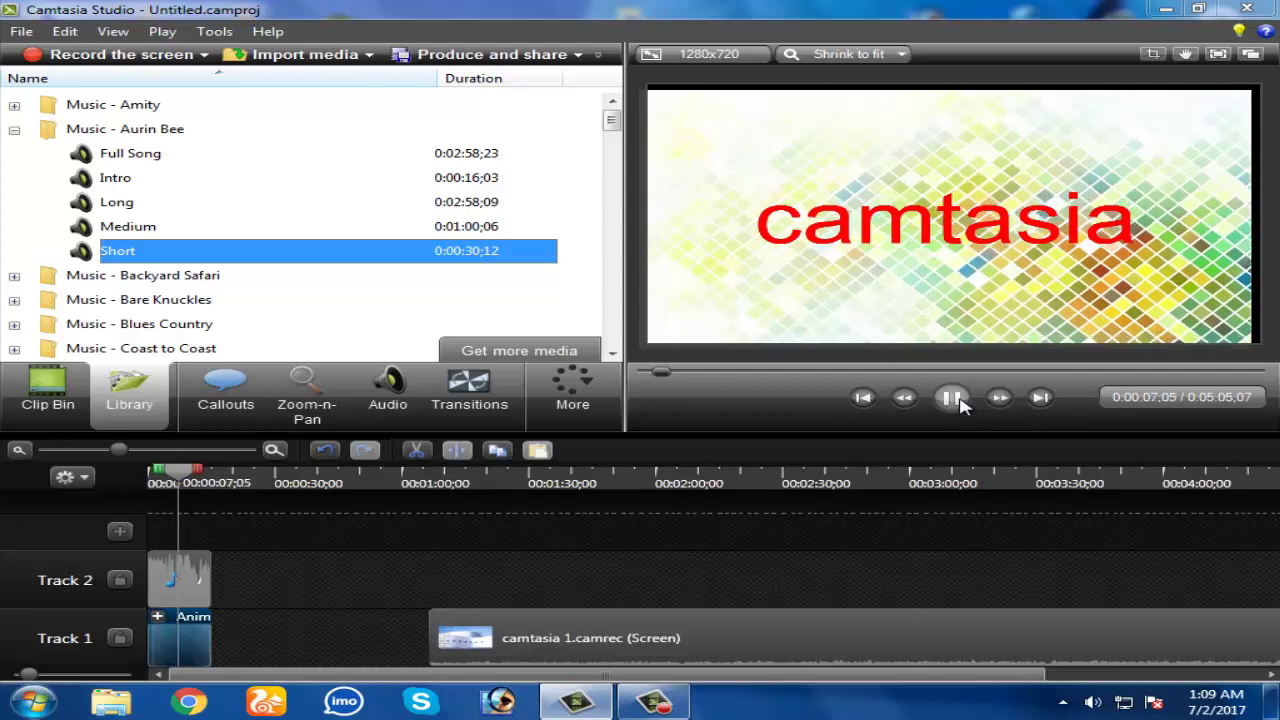
left_click(952, 398)
left_click(316, 630)
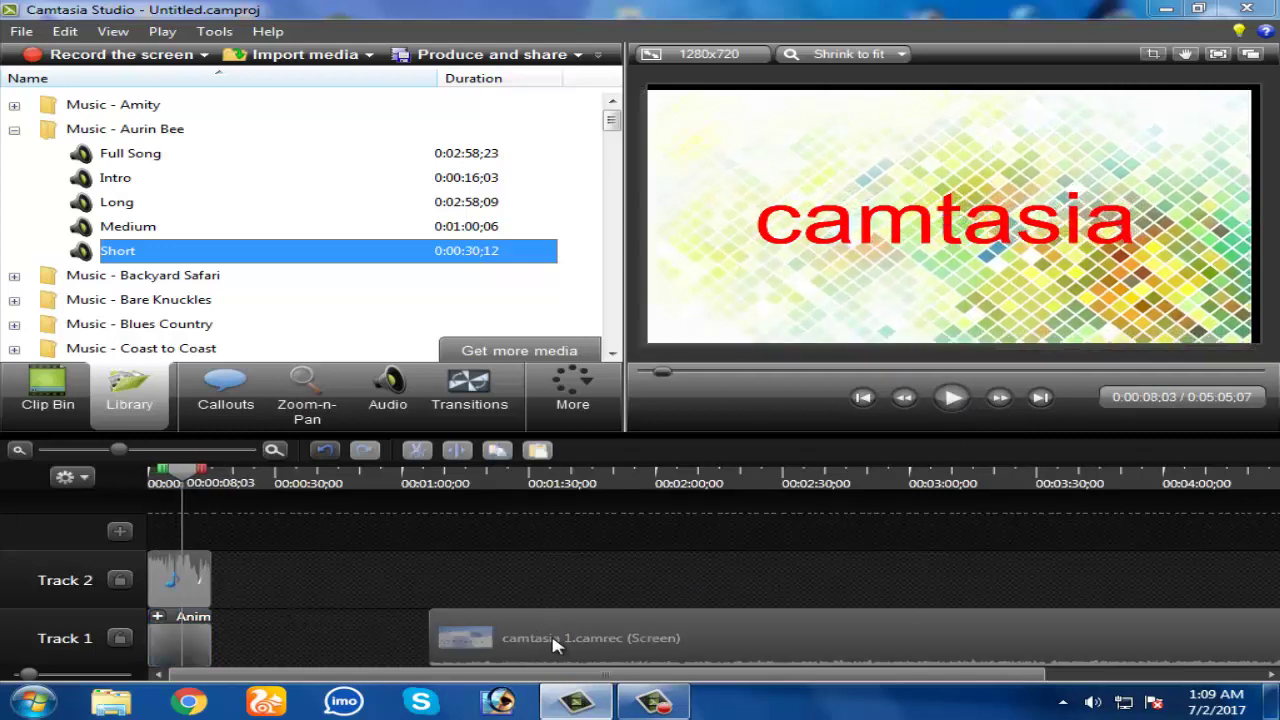
Step: Move the camtasia 1.camrec clip on Track 1 directly after the animated title and play across the join from 0:00:11;19
left_click_drag(683, 651, 463, 640)
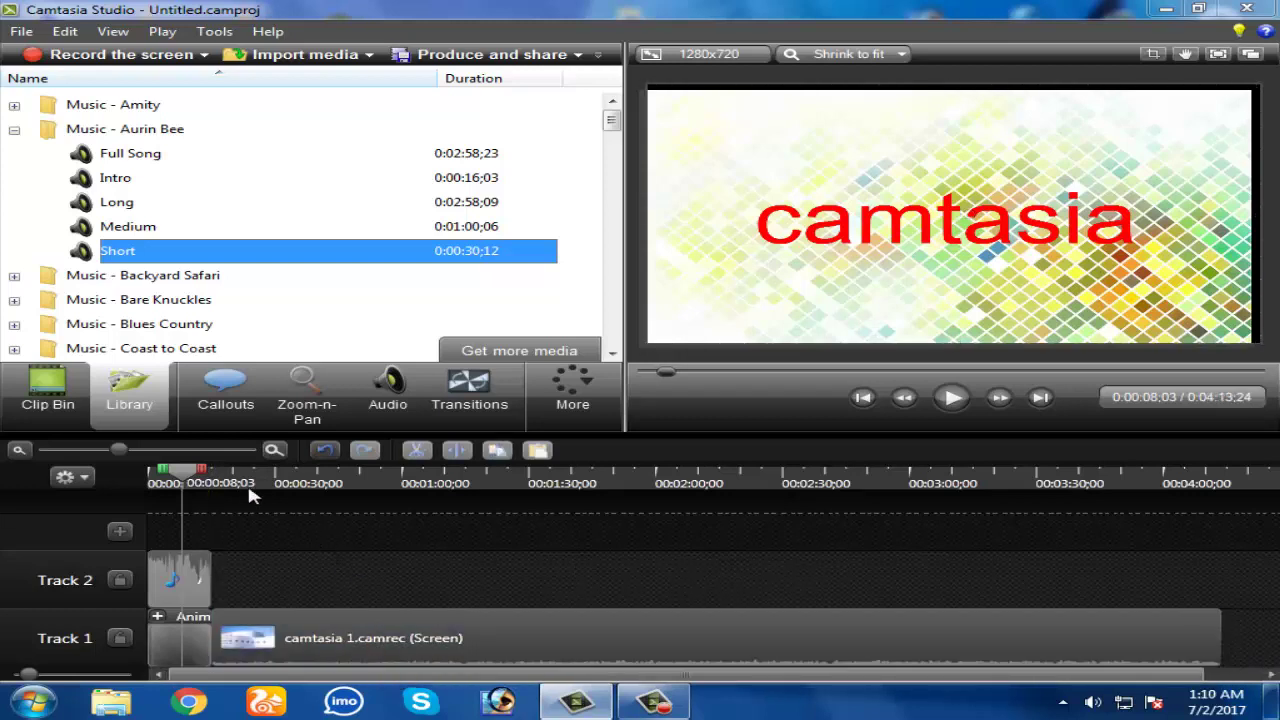
left_click_drag(201, 471, 201, 473)
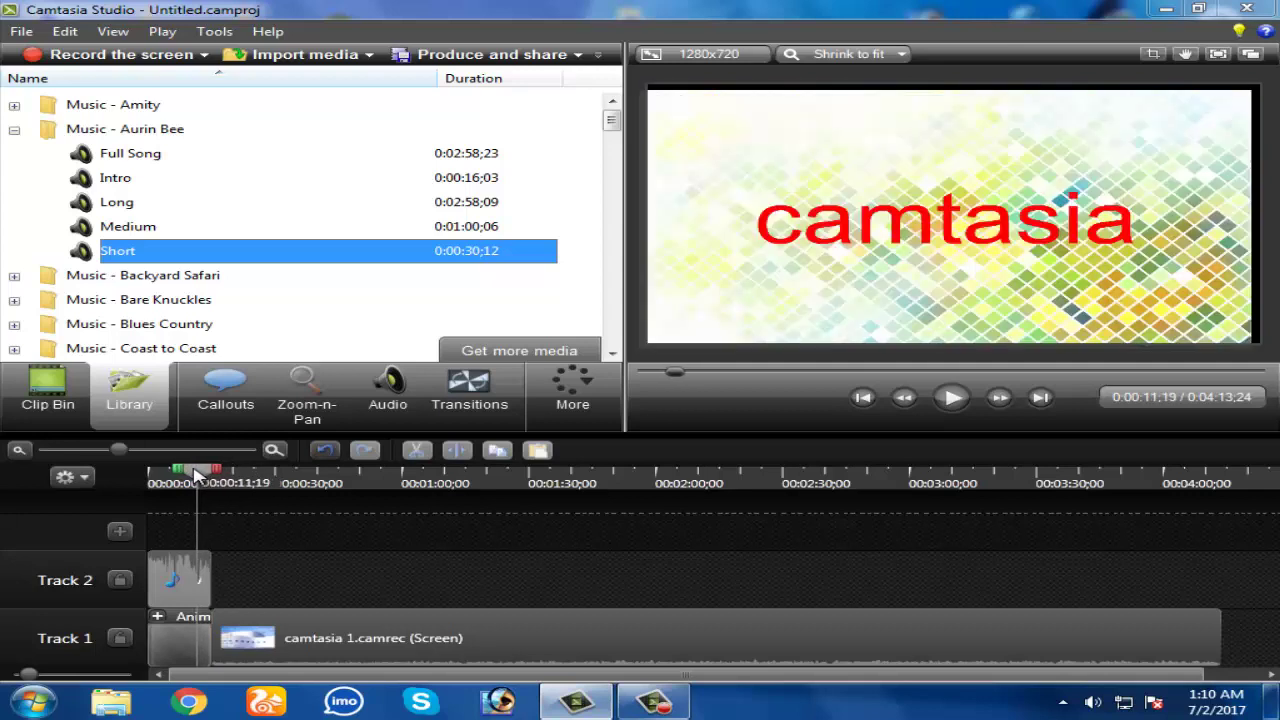
key("space")
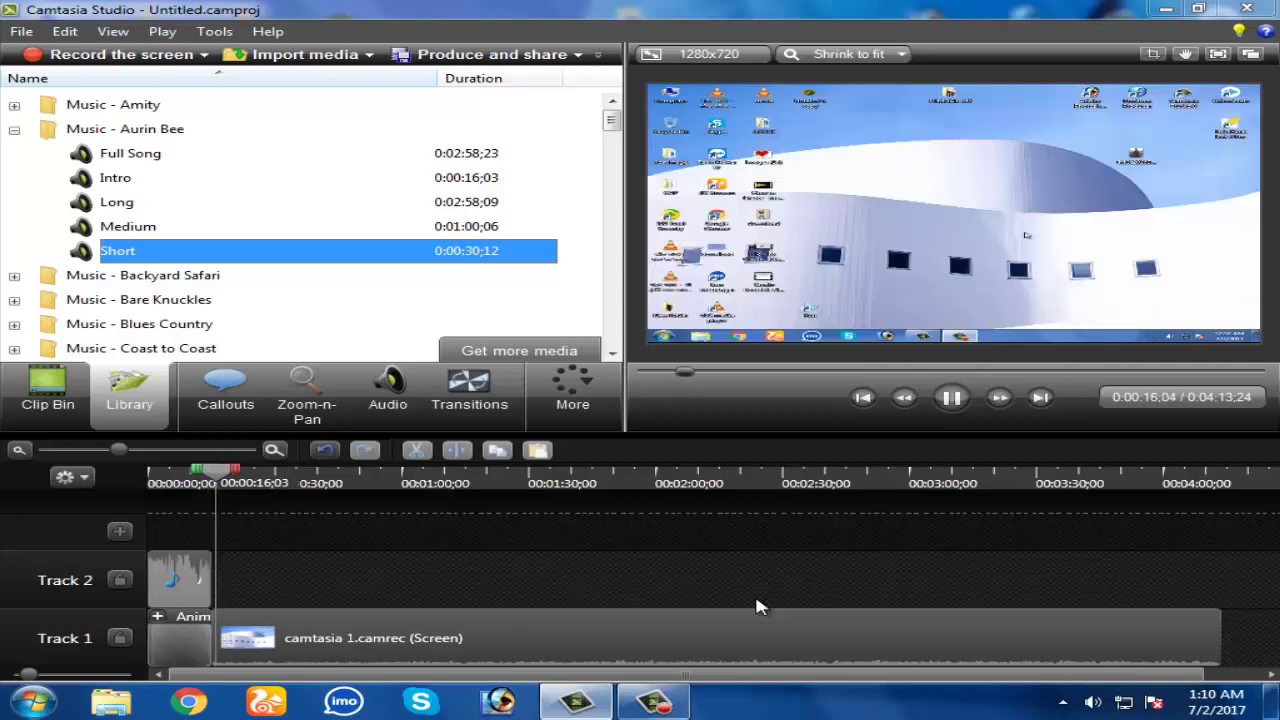
left_click(953, 405)
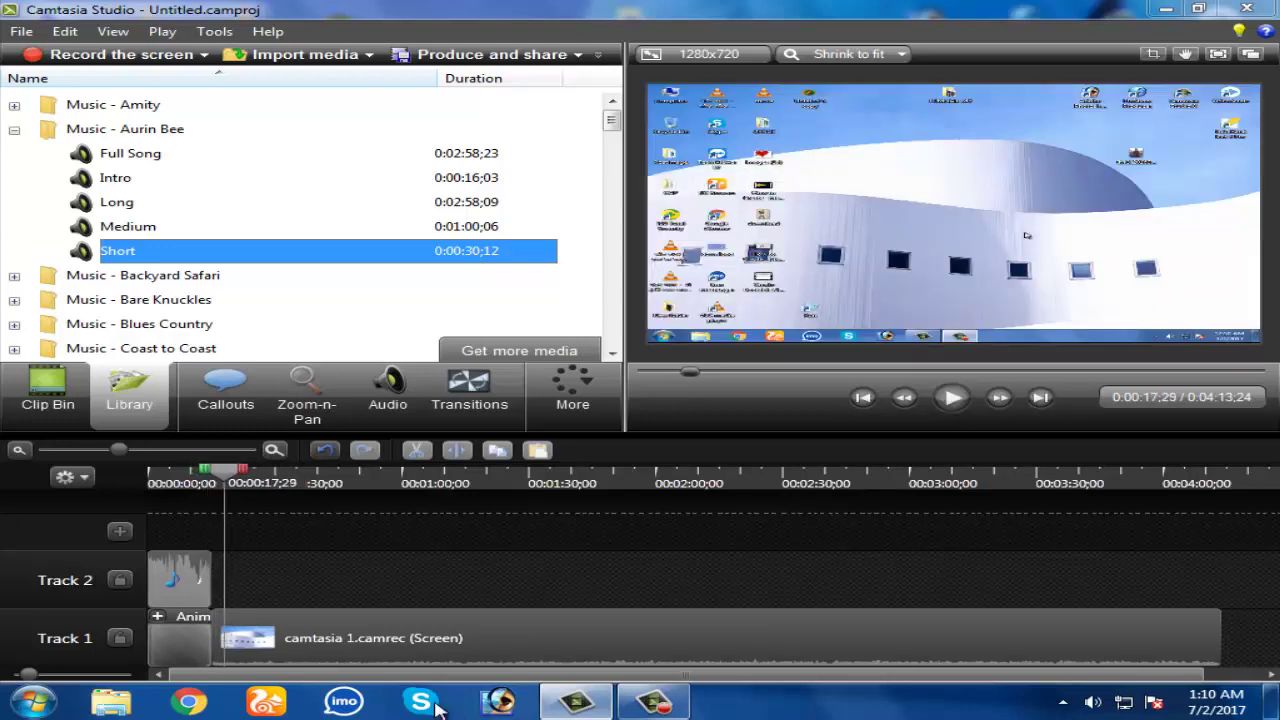
Step: Shift the camtasia 1.camrec clip to start at 0:00:36;00 and group the animated title with the Aurin Bee music
left_click(48, 392)
left_click(163, 418)
left_click_drag(323, 634, 220, 650)
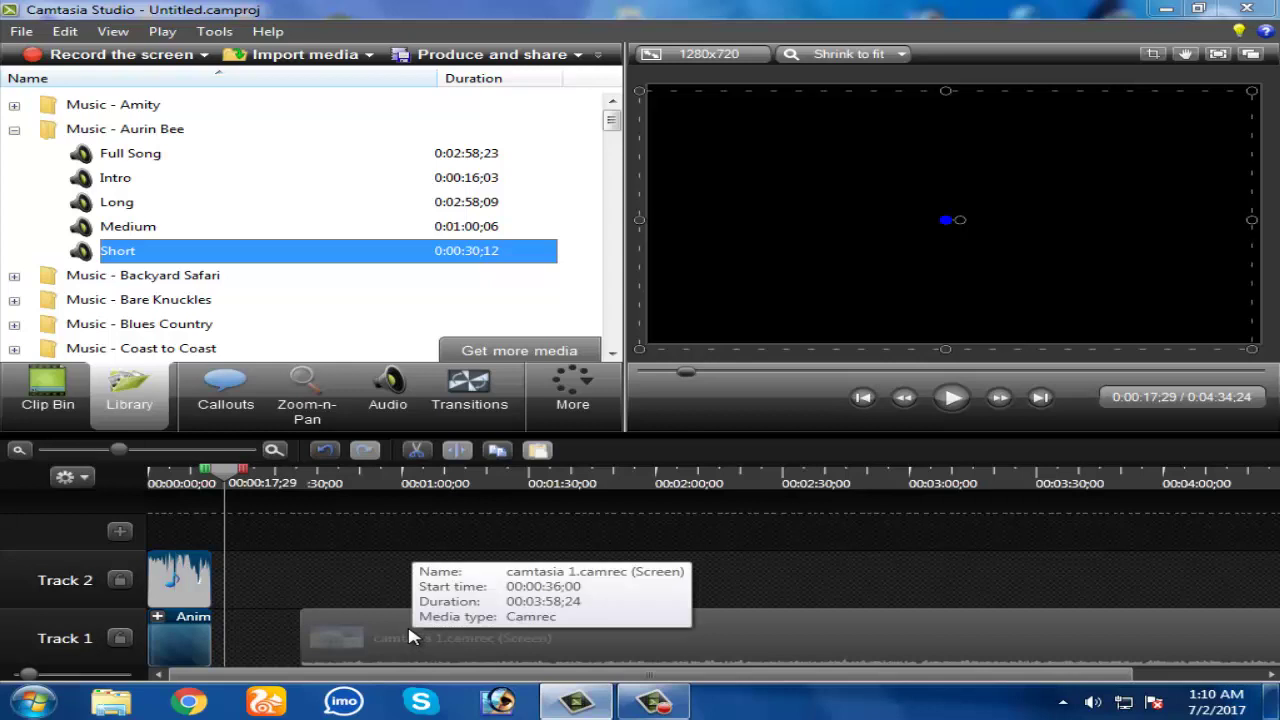
key("ctrl+g")
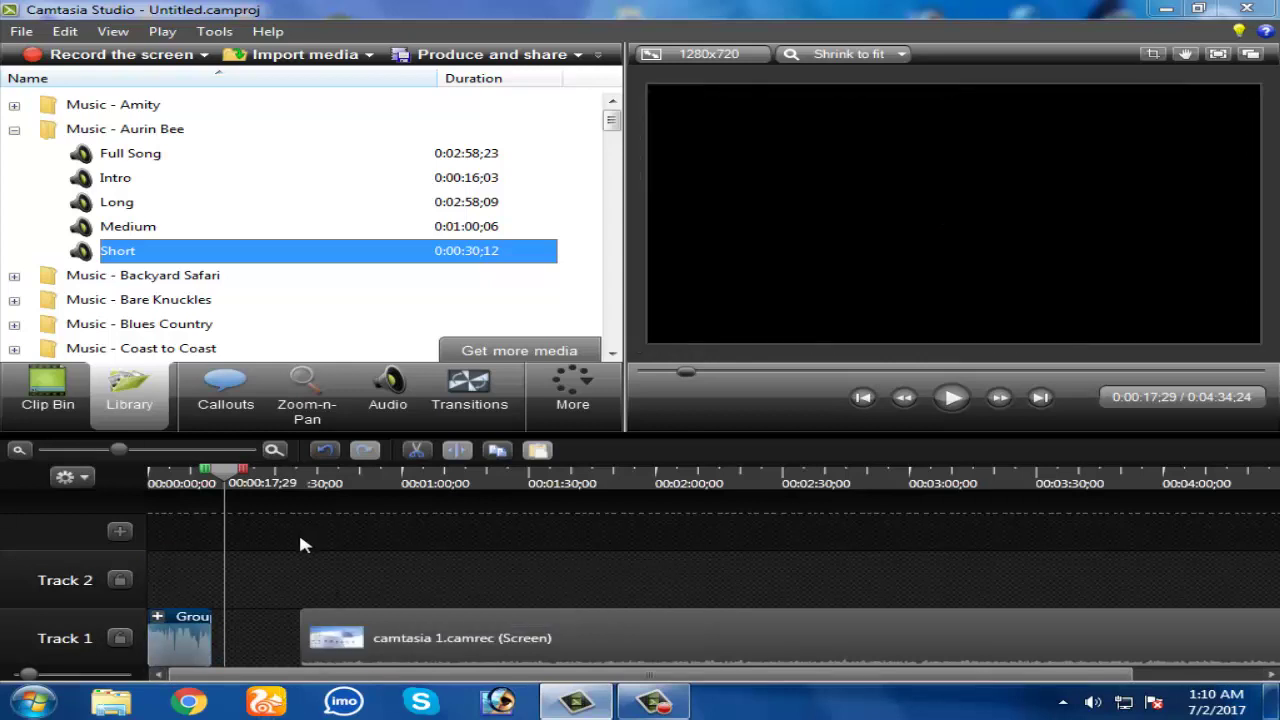
Step: Move the camtasia 1.camrec clip to the start of Track 1 and place the group above it on Track 2 at about 0:00:11
left_click_drag(171, 645, 347, 565)
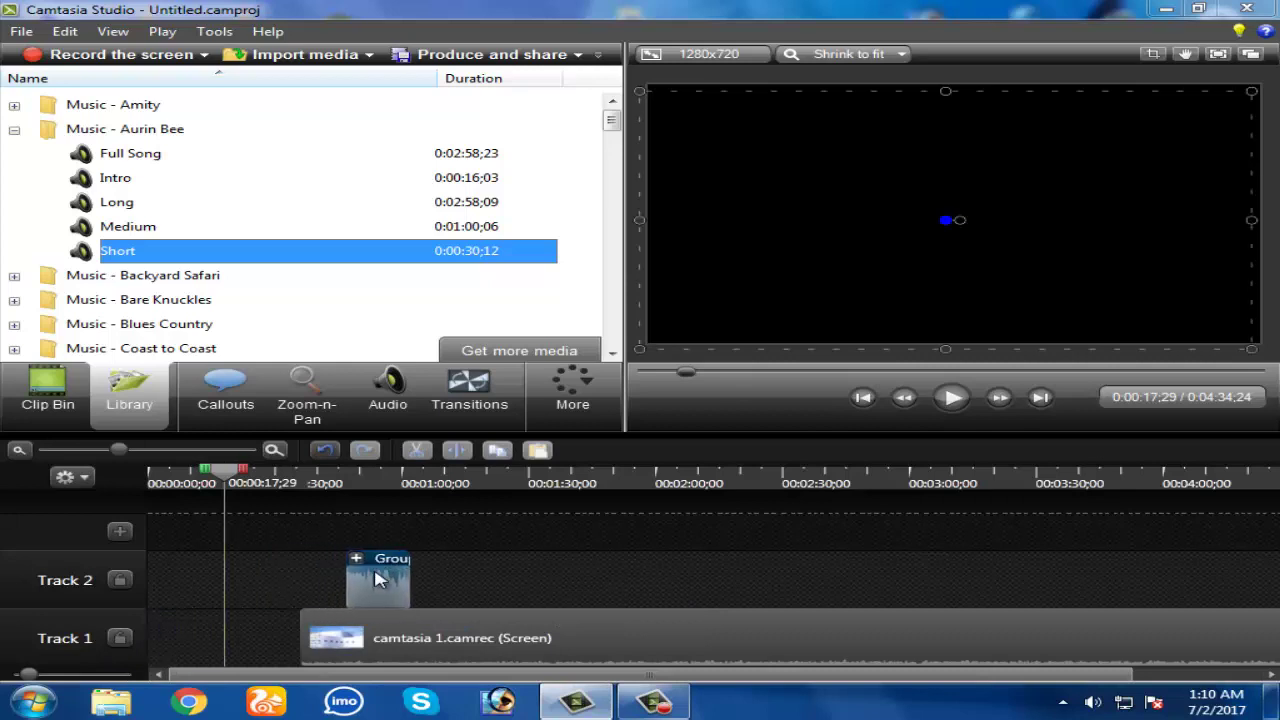
left_click_drag(400, 637, 248, 637)
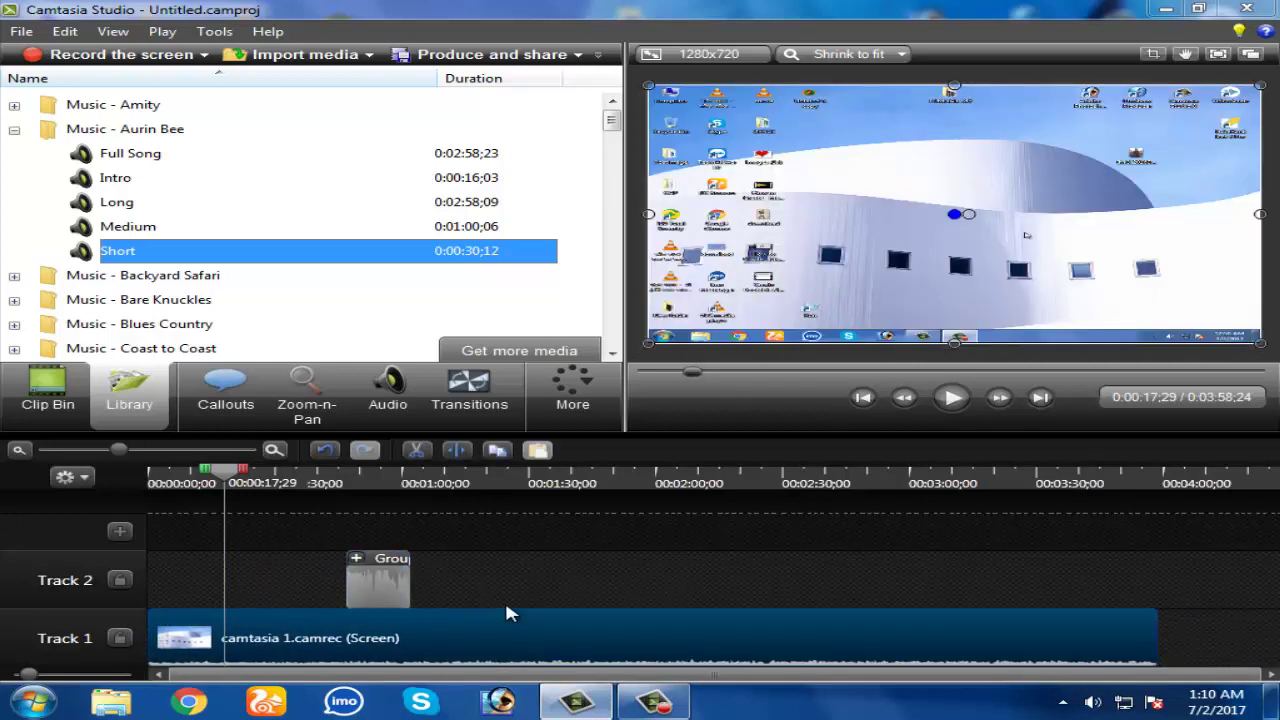
left_click_drag(411, 597, 246, 607)
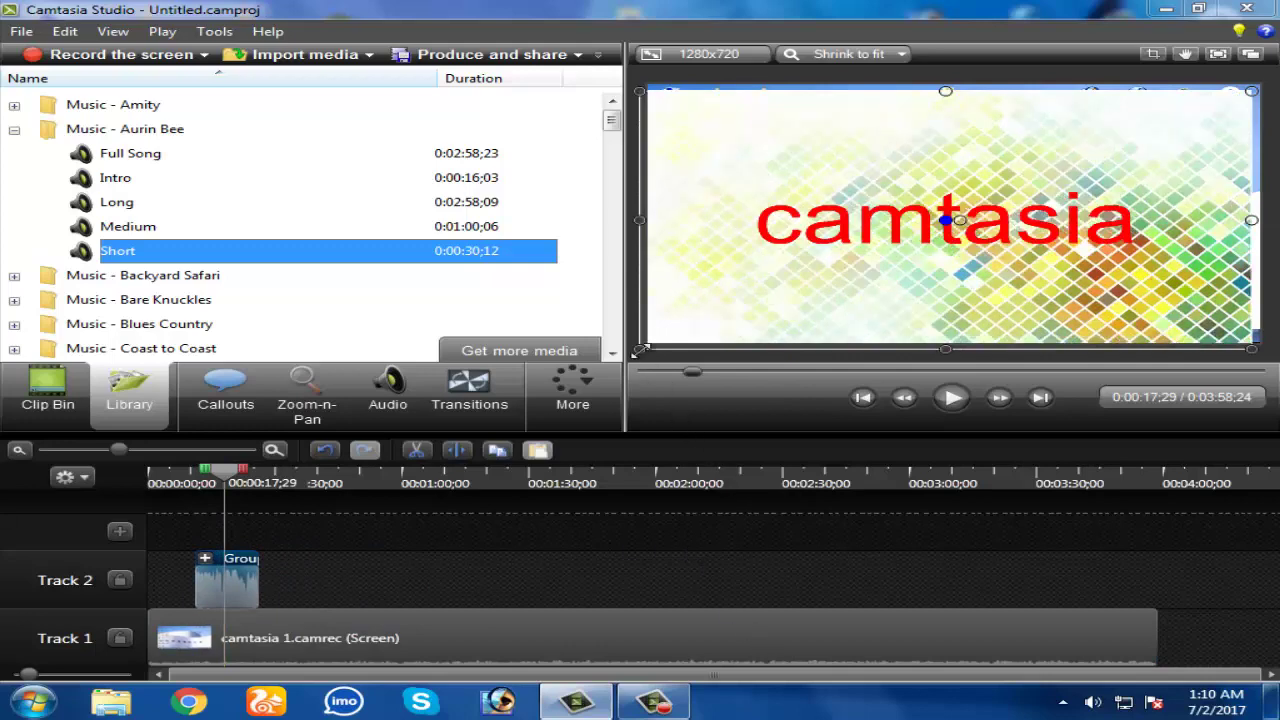
Step: Shrink the grouped title to a small inset in the video frame's upper-right area and move the playhead to 0:00:06;13
left_click_drag(698, 330, 1080, 142)
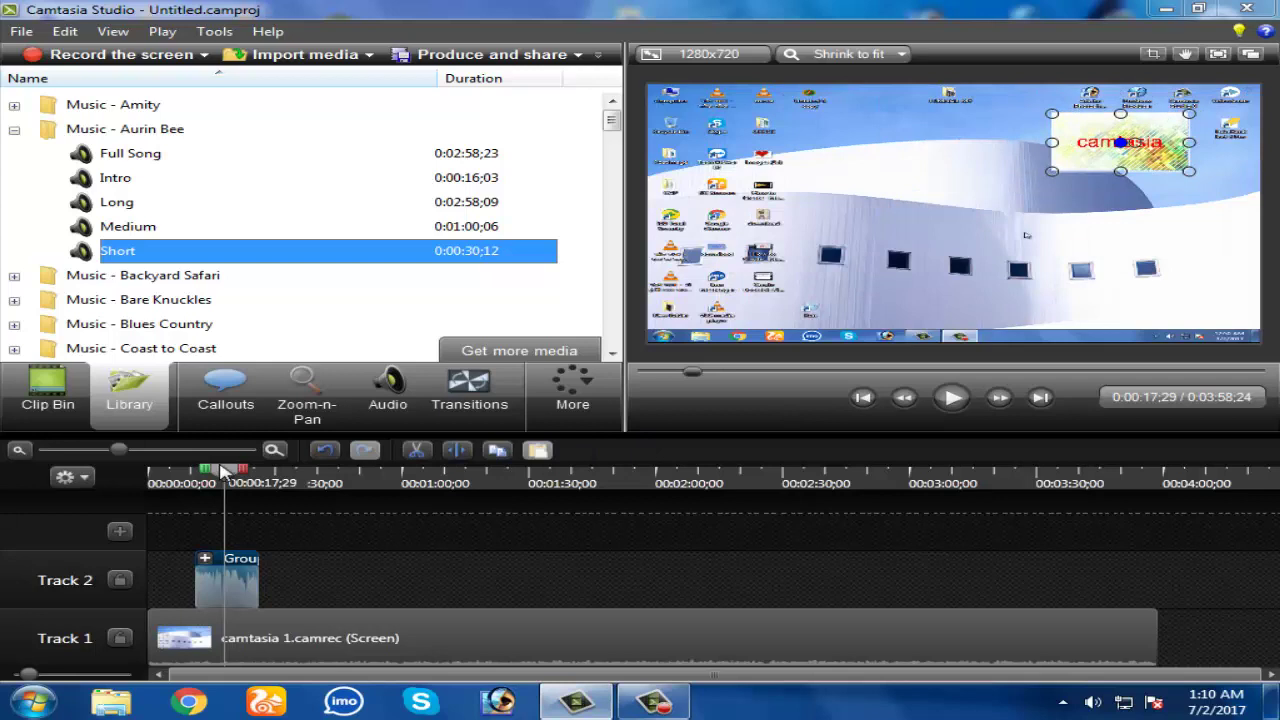
left_click_drag(226, 470, 176, 470)
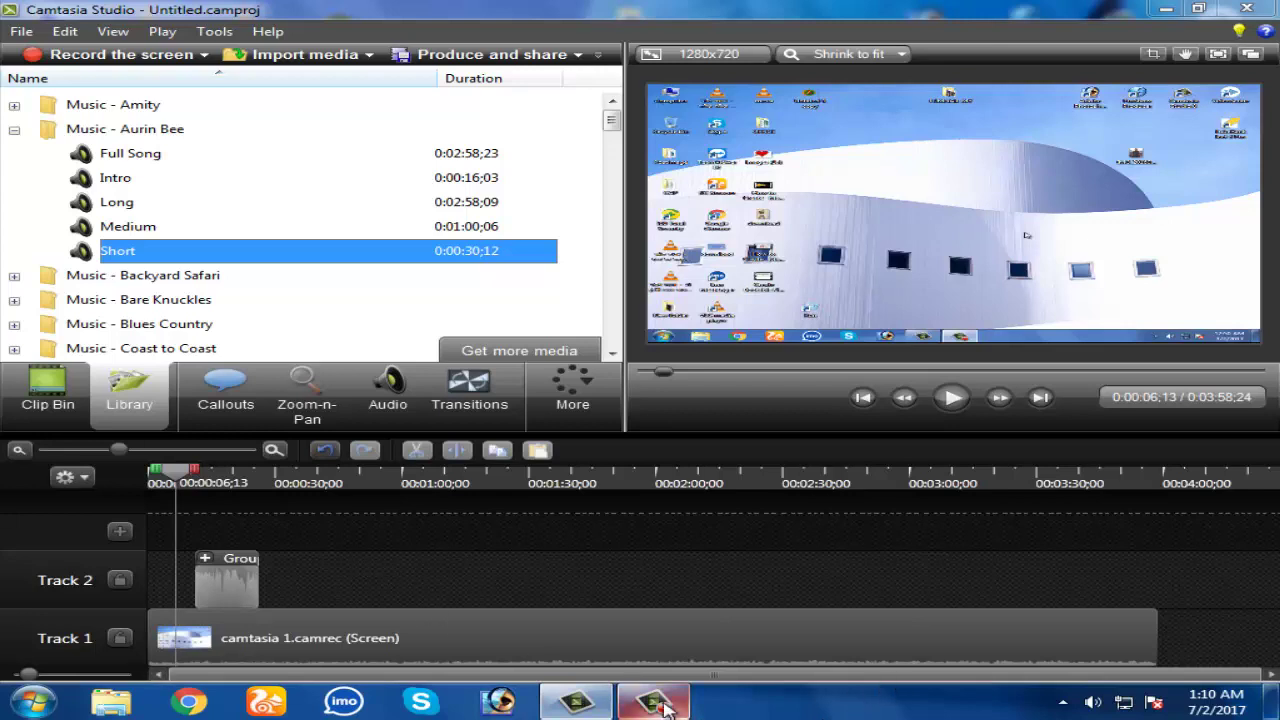
left_click(652, 702)
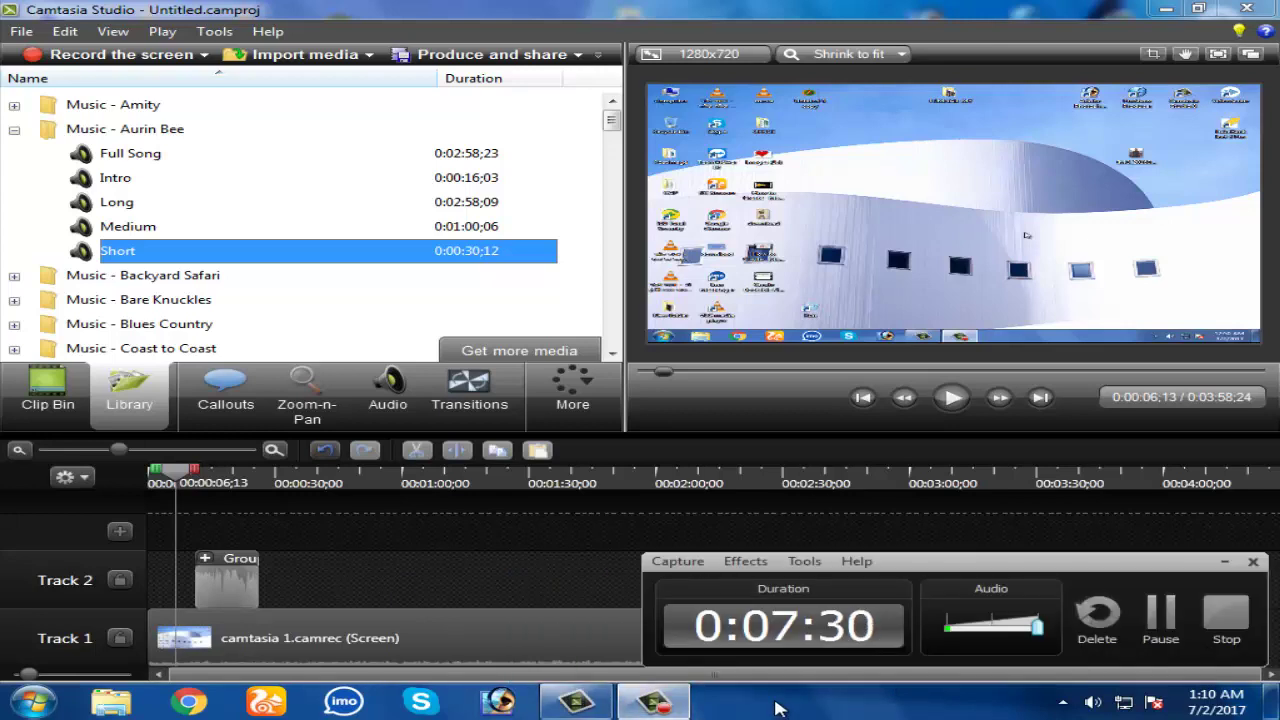